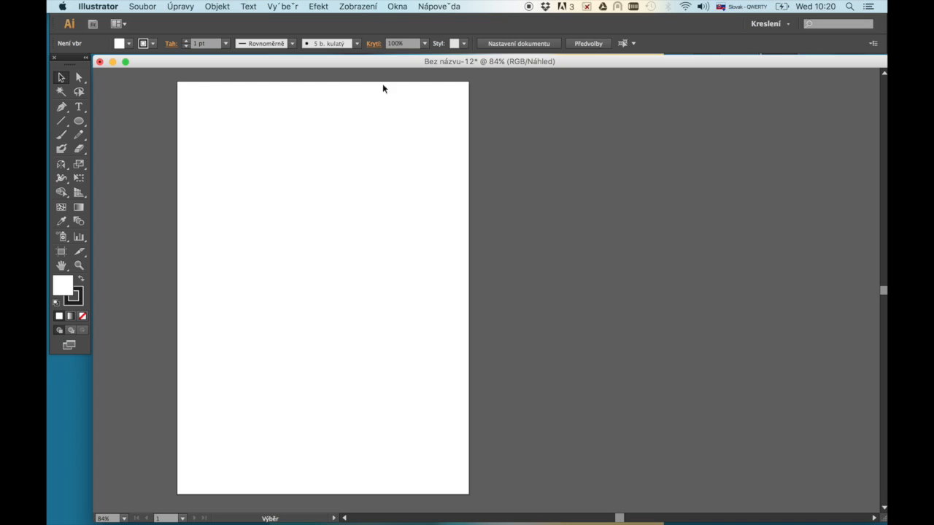
# - Show the document grid and open the guides and grid preferences, keeping the artboard's grid in view beside the dialog
pyautogui.click(358, 7)
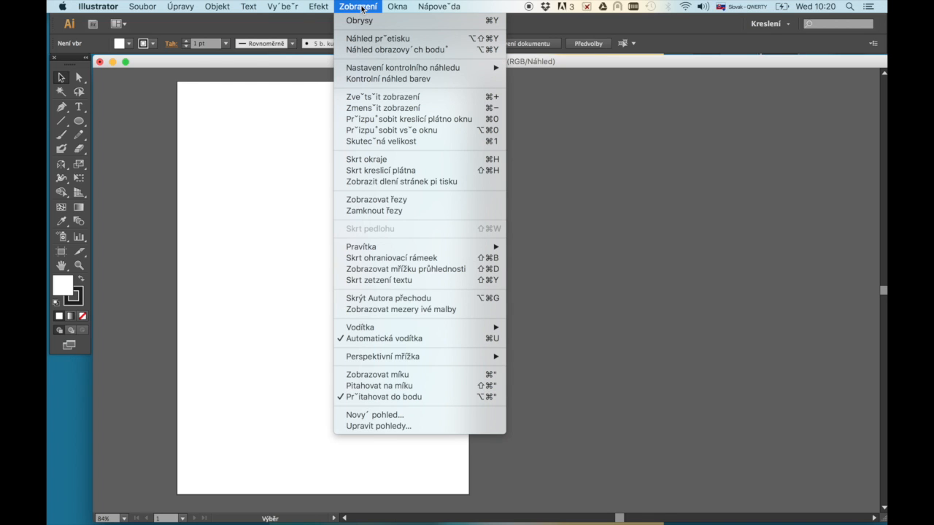
pyautogui.click(410, 375)
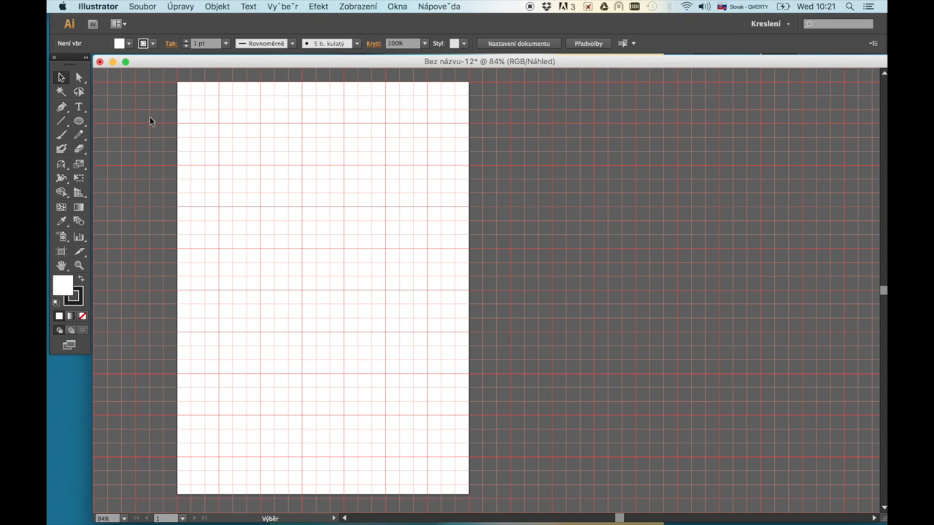
pyautogui.click(105, 7)
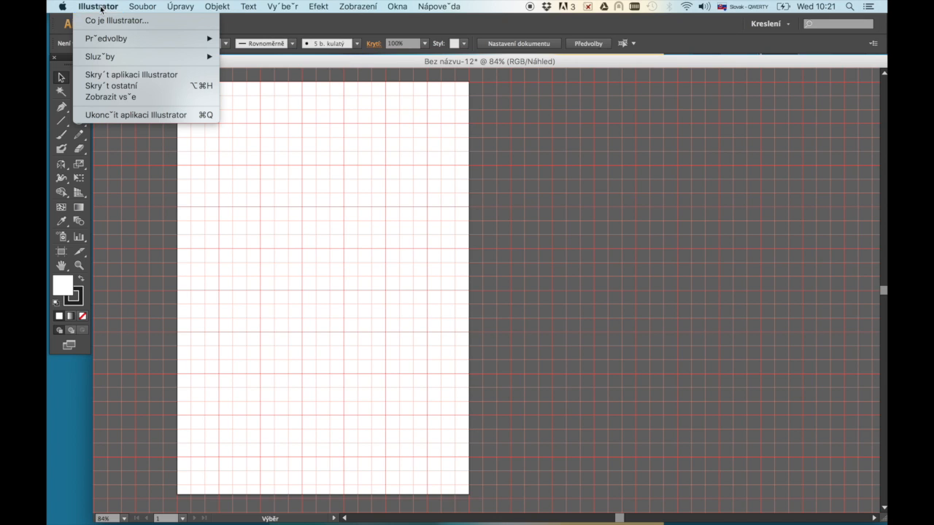
pyautogui.moveTo(114, 41)
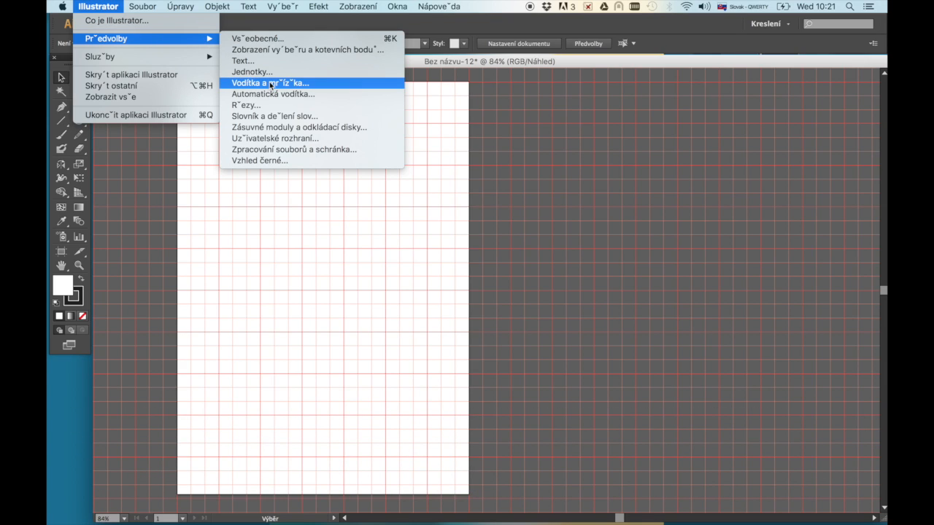
pyautogui.click(271, 85)
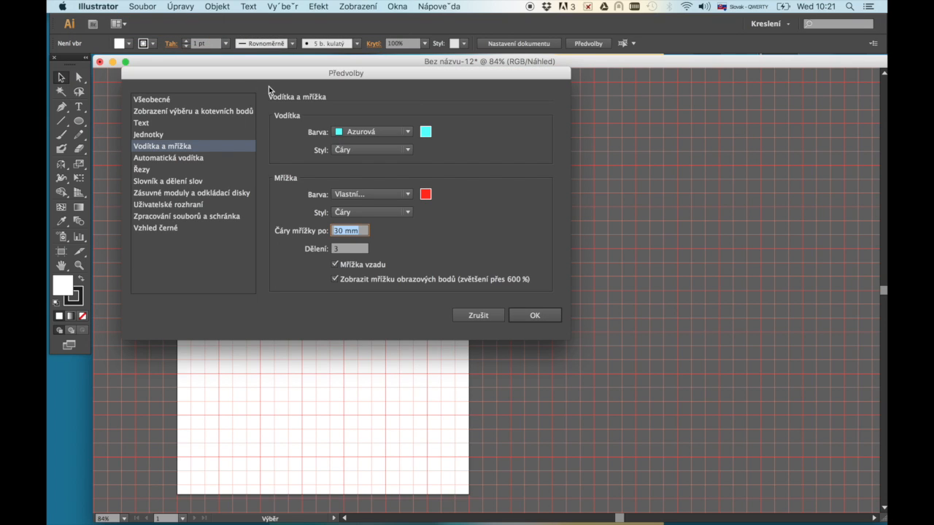
pyautogui.moveTo(333, 76); pyautogui.dragTo(525, 72)
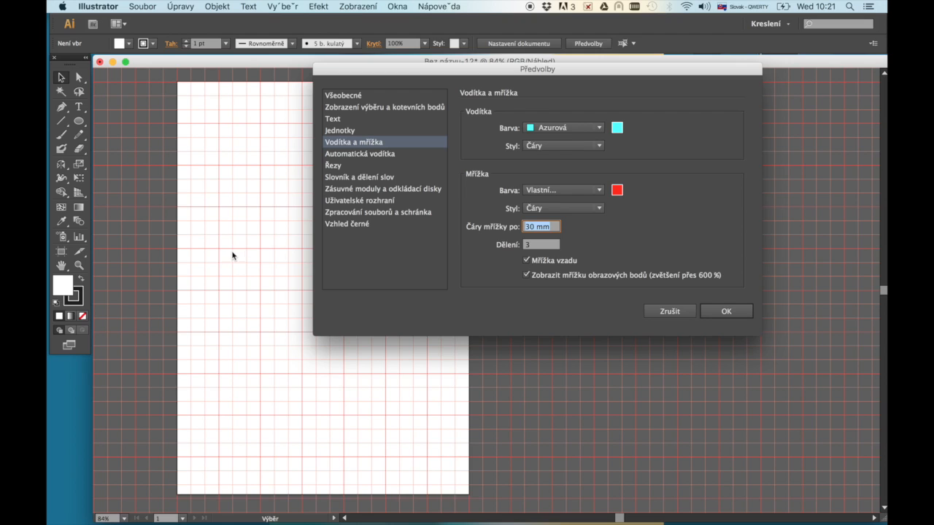
# - Change the grid colour to a custom light green and use Čáry (lines) as the grid style
pyautogui.click(618, 192)
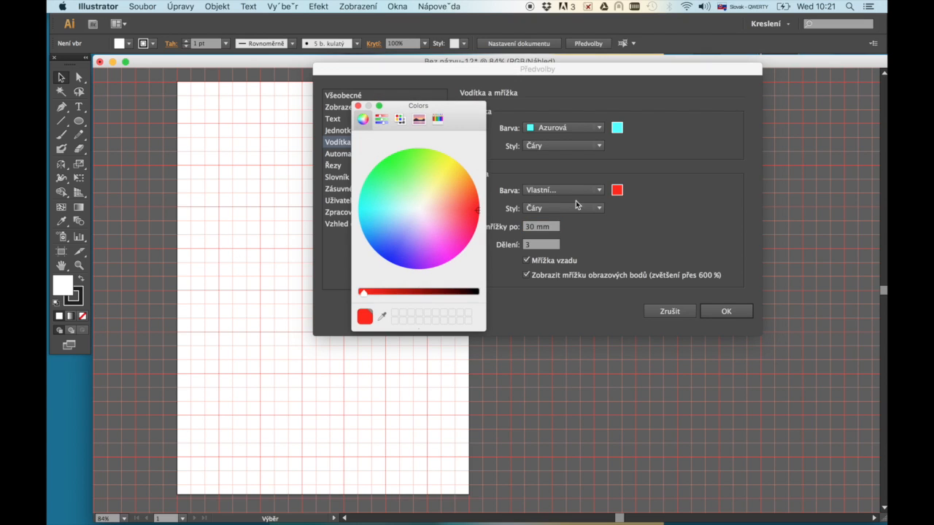
pyautogui.moveTo(400, 231); pyautogui.dragTo(395, 178)
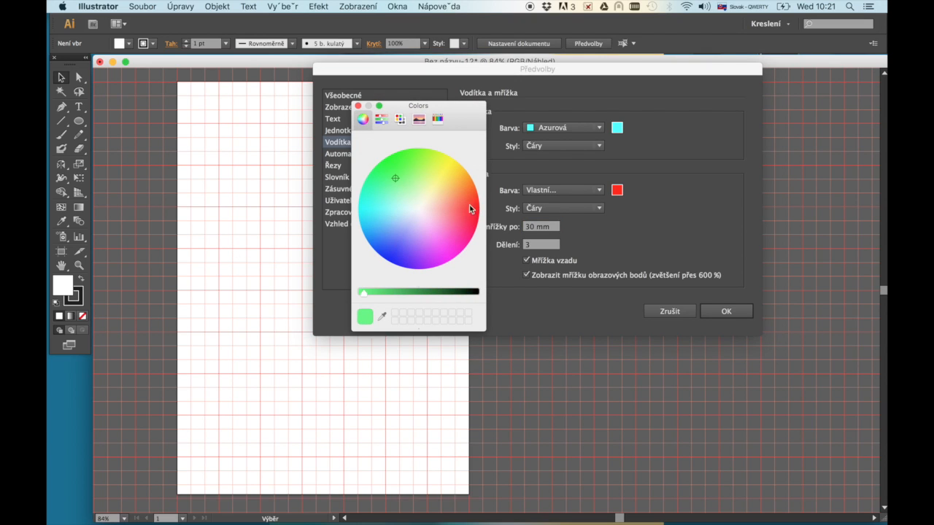
pyautogui.click(359, 106)
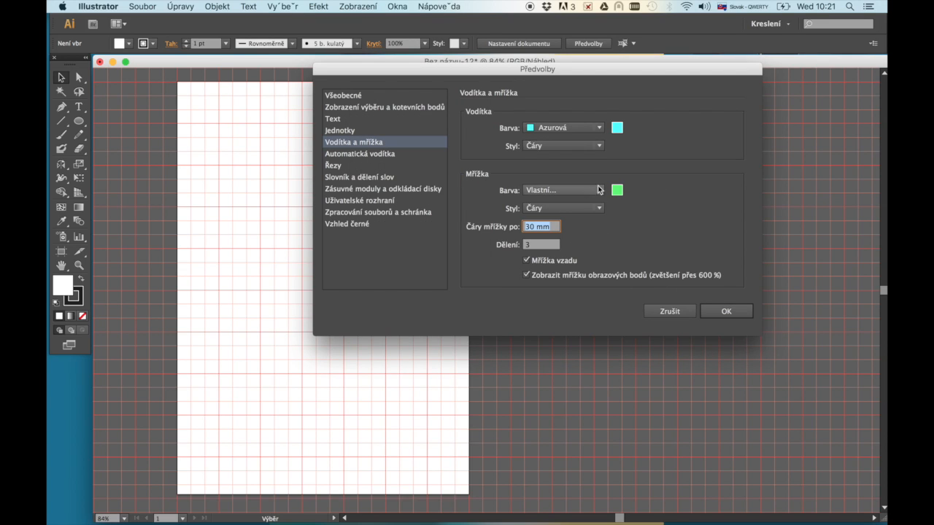
pyautogui.click(600, 209)
pyautogui.click(592, 221)
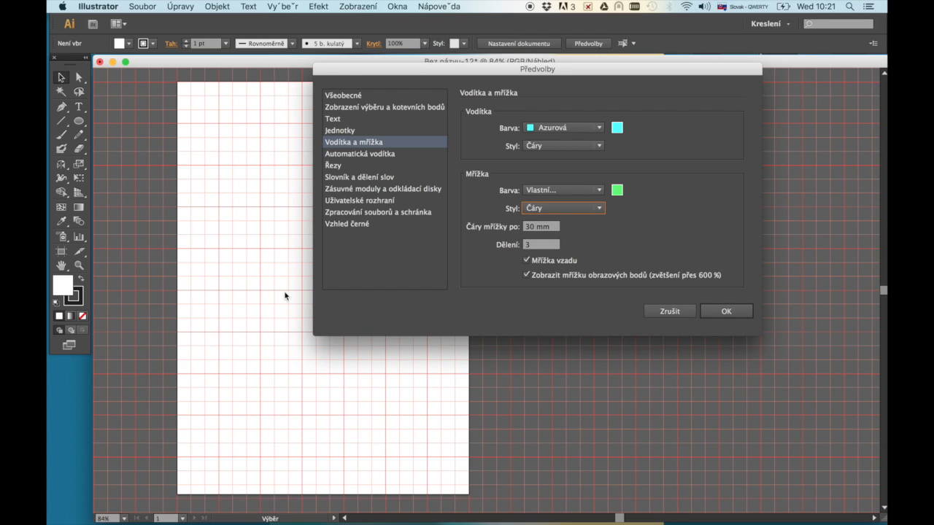
# - Set the gridline spacing to 40 mm with 4 subdivisions and apply the preferences
pyautogui.doubleClick(532, 227)
pyautogui.write('40')
pyautogui.moveTo(549, 242); pyautogui.dragTo(518, 244)
pyautogui.write('4')
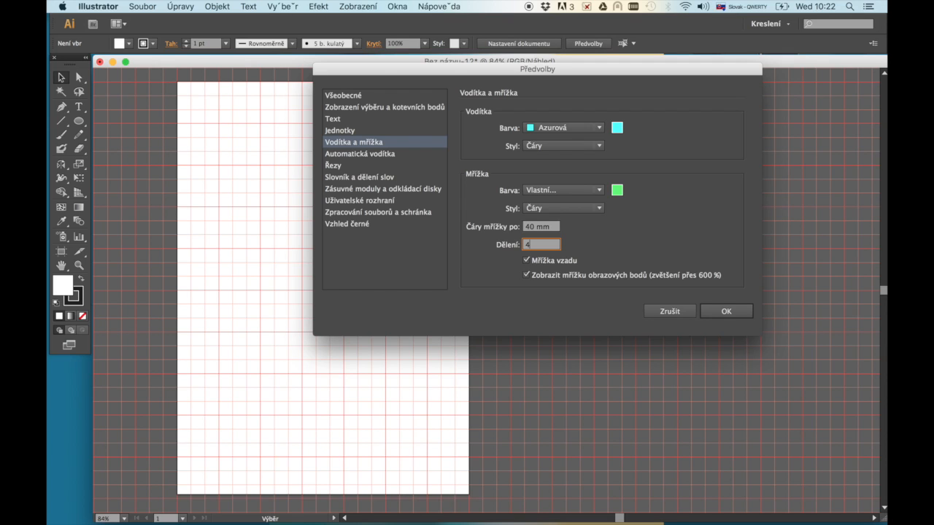
pyautogui.press('Return')
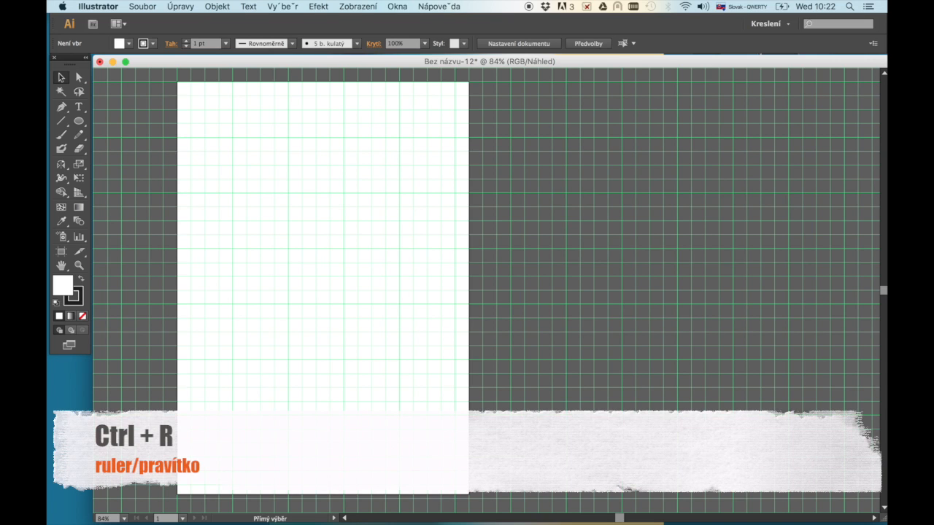
# - Show the rulers and place a horizontal guide at about 30 mm and a vertical guide at about 46 mm
pyautogui.hotkey('ctrl', 'r')
pyautogui.moveTo(422, 72); pyautogui.dragTo(422, 123)
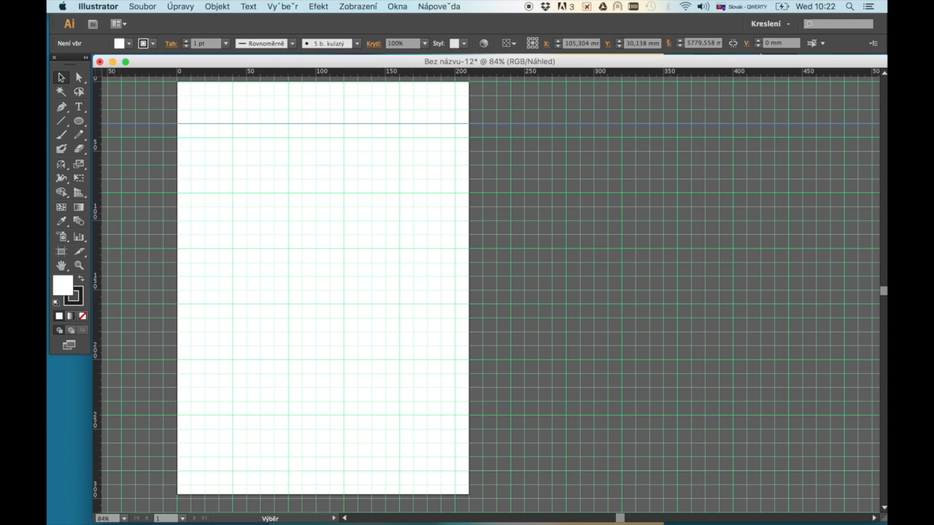
pyautogui.moveTo(96, 278); pyautogui.dragTo(242, 279)
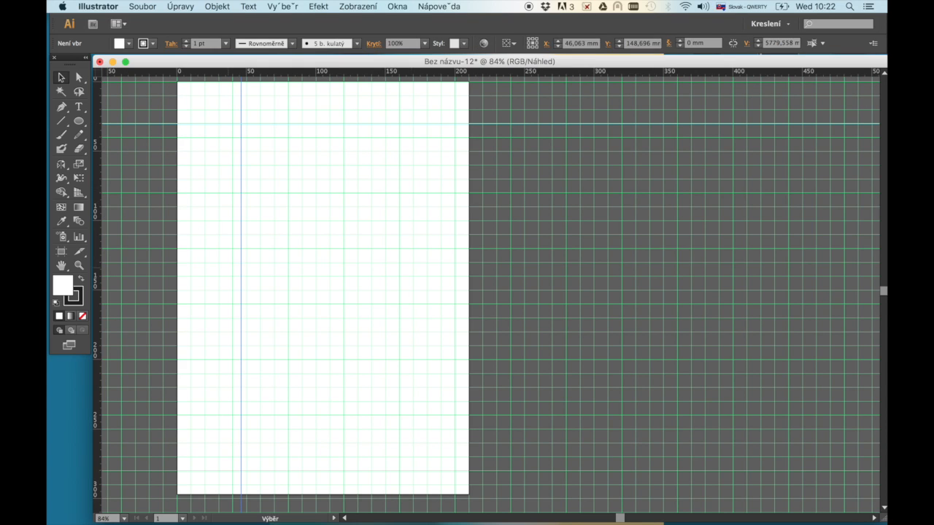
# - Display the document's layers and add area text AHOJ in Arial Black at 130 pt, starting at the horizontal guide
pyautogui.click(397, 6)
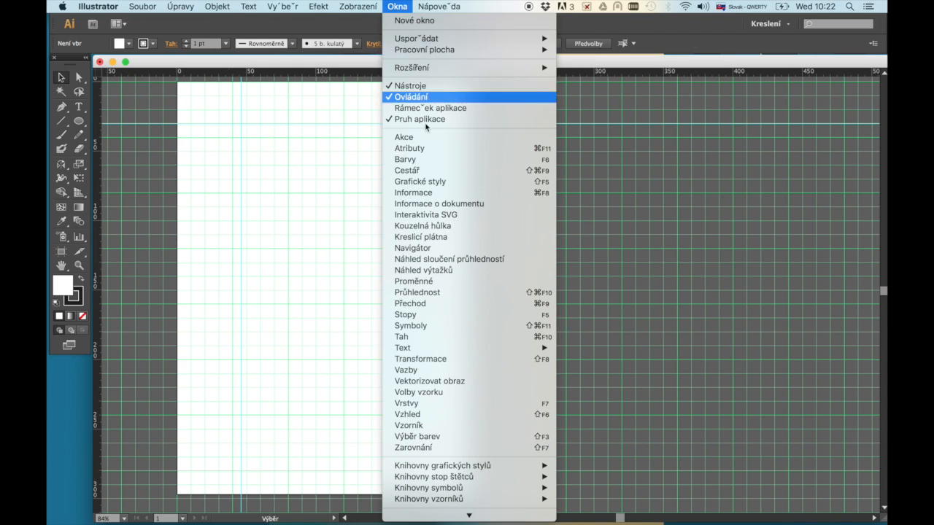
pyautogui.click(445, 401)
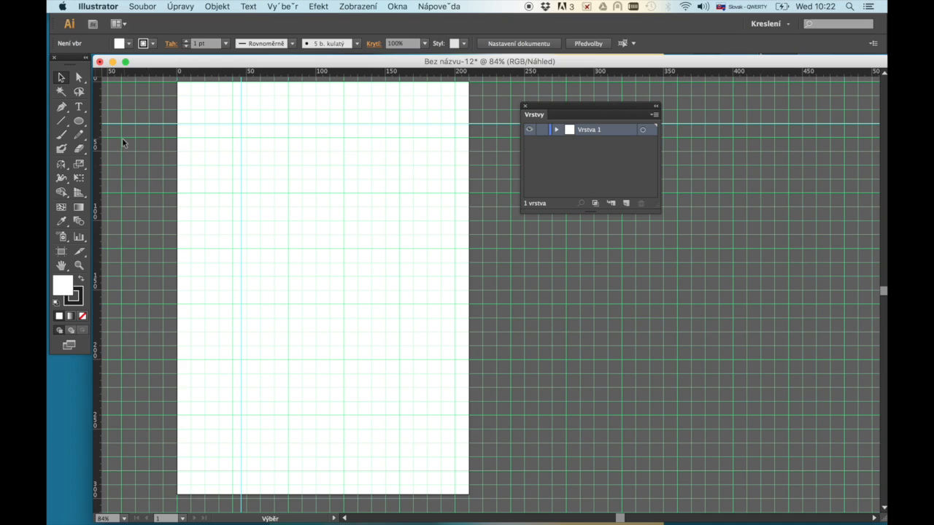
pyautogui.click(79, 107)
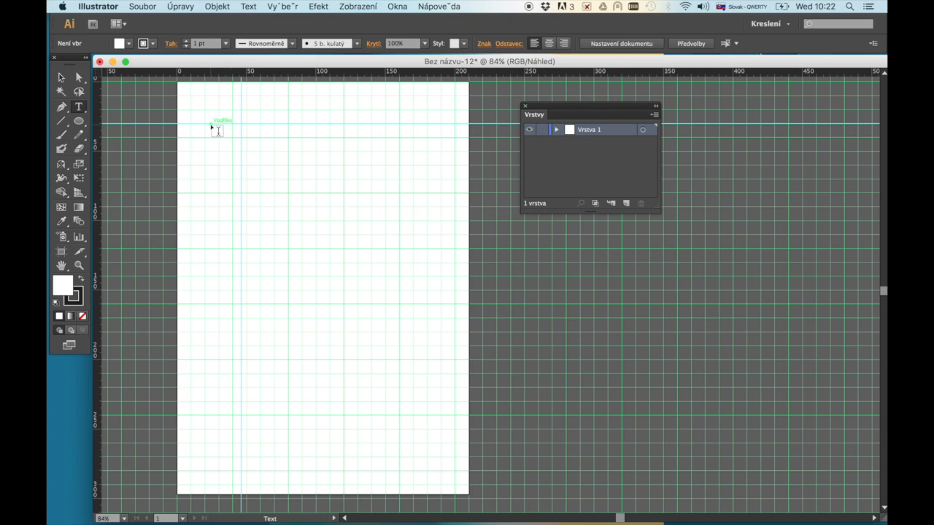
pyautogui.moveTo(207, 124); pyautogui.dragTo(415, 412)
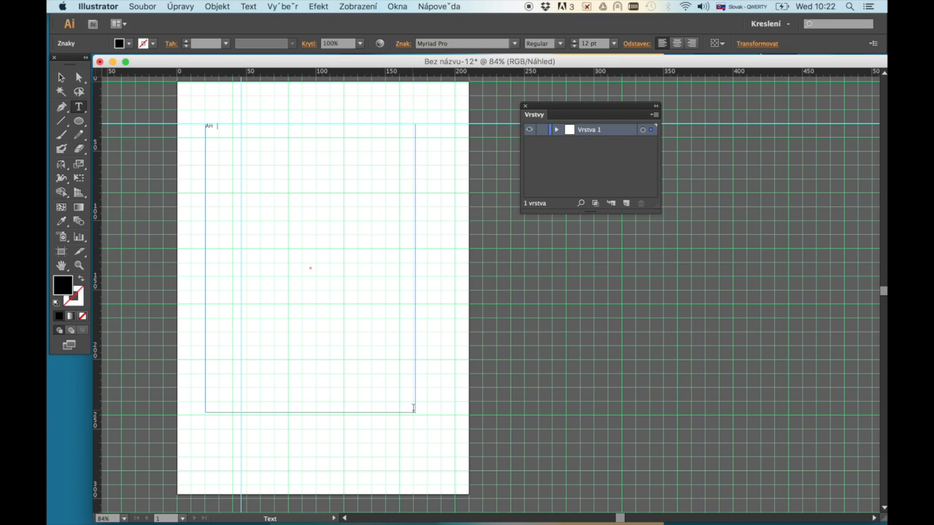
pyautogui.write('AHOJ')
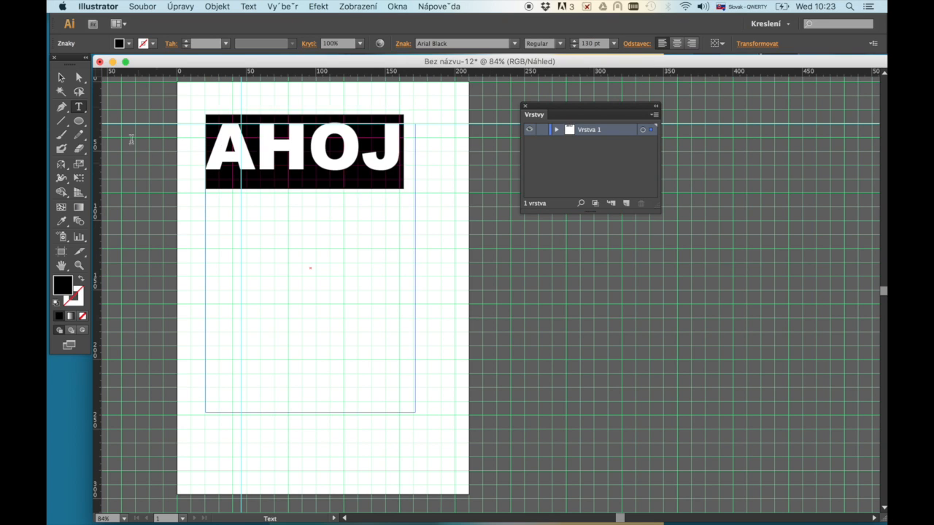
pyautogui.press('Escape')
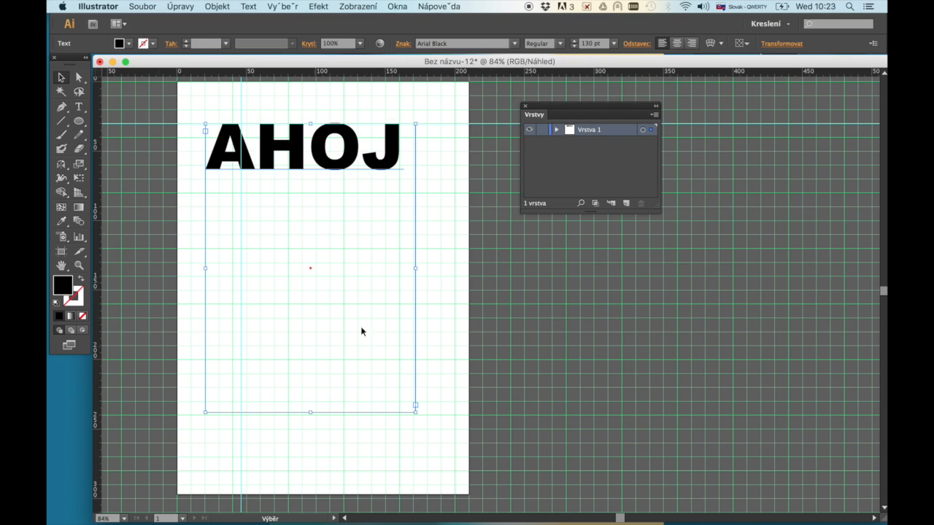
# - Shorten the text frame to fit the word AHOJ and shift it slightly down and to the right on the artboard
pyautogui.moveTo(416, 413); pyautogui.dragTo(416, 177)
pyautogui.moveTo(386, 154); pyautogui.dragTo(417, 180)
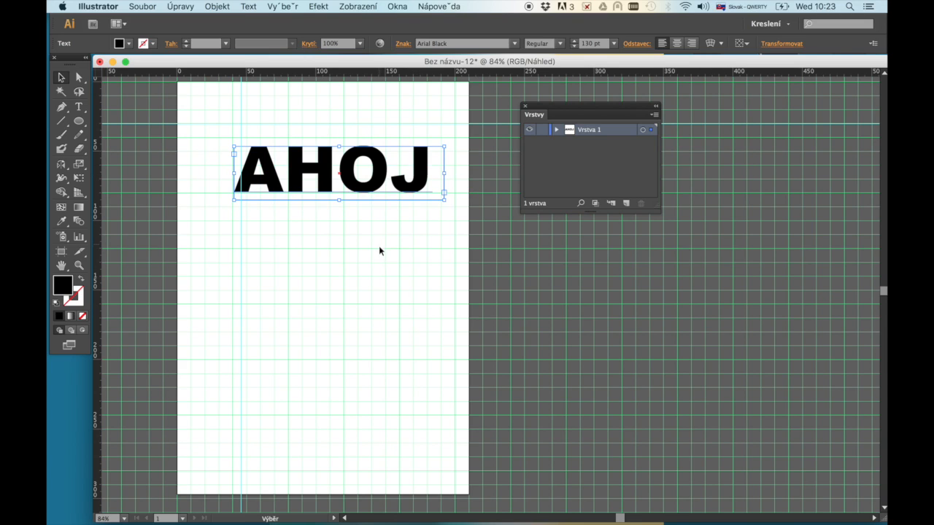
# - Rename the layer holding the text as pomocka and make it a template (Předloha) layer
pyautogui.doubleClick(618, 132)
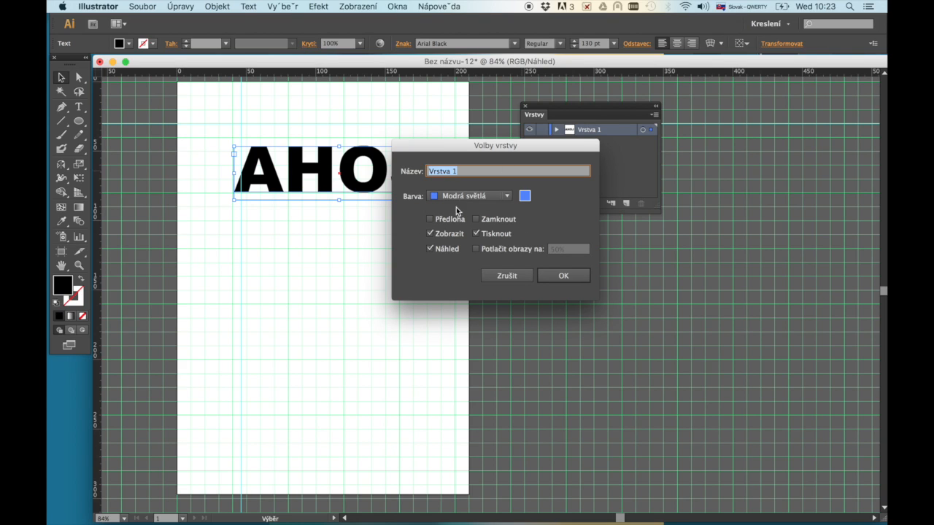
pyautogui.write('pomocka')
pyautogui.click(430, 219)
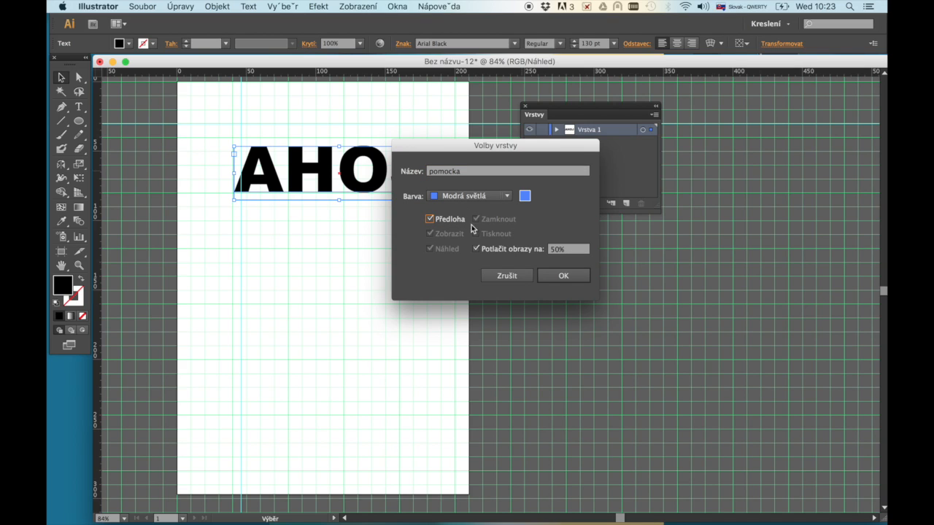
pyautogui.press('Return')
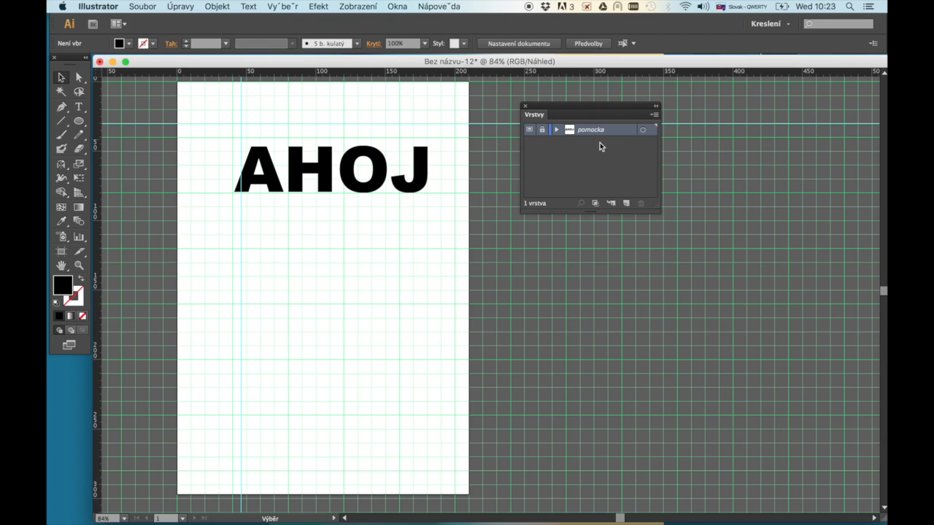
# - Unlock the pomocka layer and set the opacity of the AHOJ text to 60%
pyautogui.click(543, 131)
pyautogui.click(371, 179)
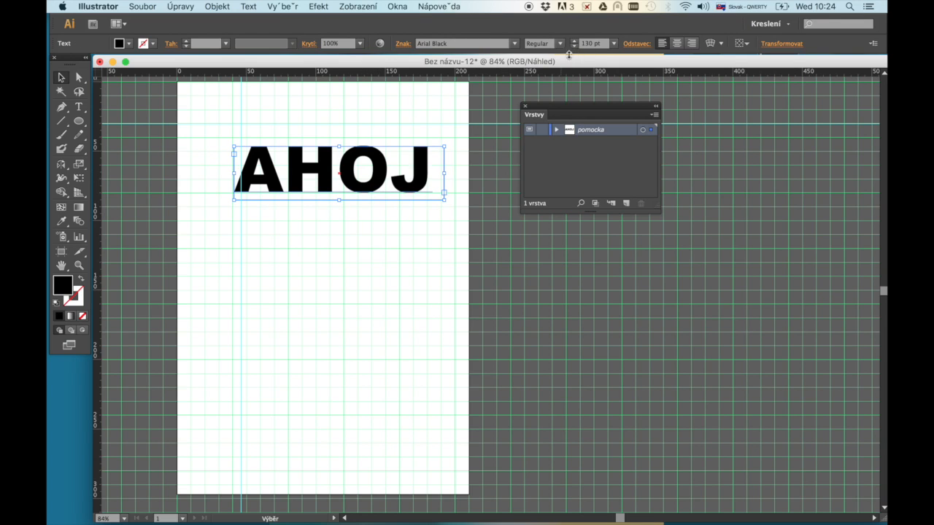
pyautogui.click(360, 43)
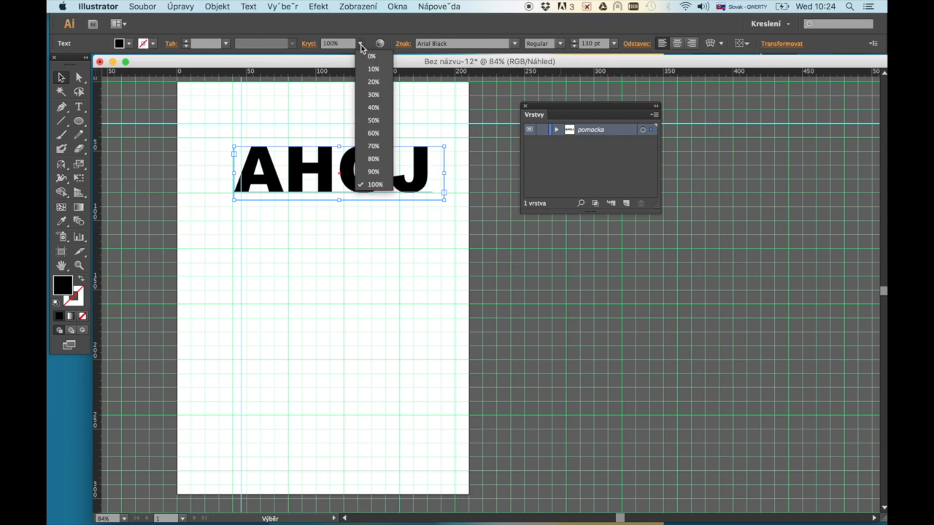
pyautogui.click(374, 132)
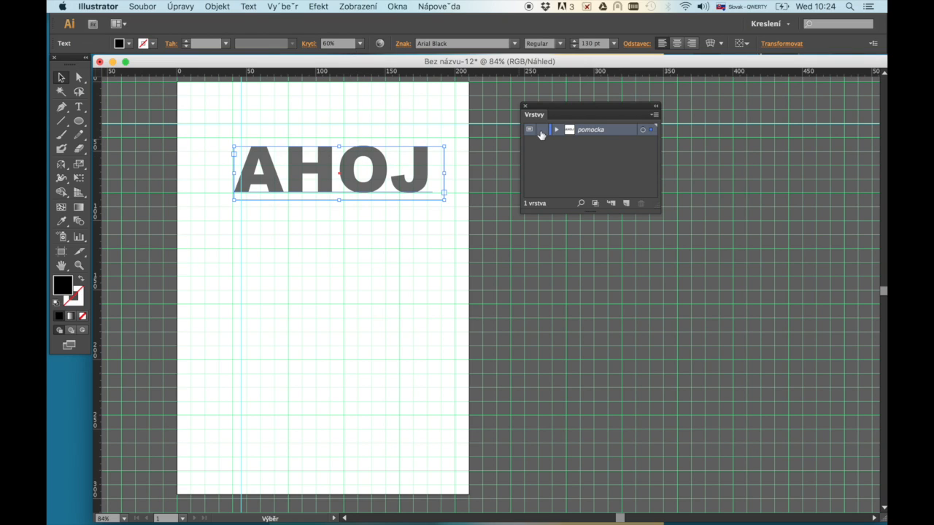
pyautogui.moveTo(254, 185)
pyautogui.mouseDown()
pyautogui.moveTo(262, 185)
pyautogui.moveTo(254, 183)
pyautogui.mouseUp()
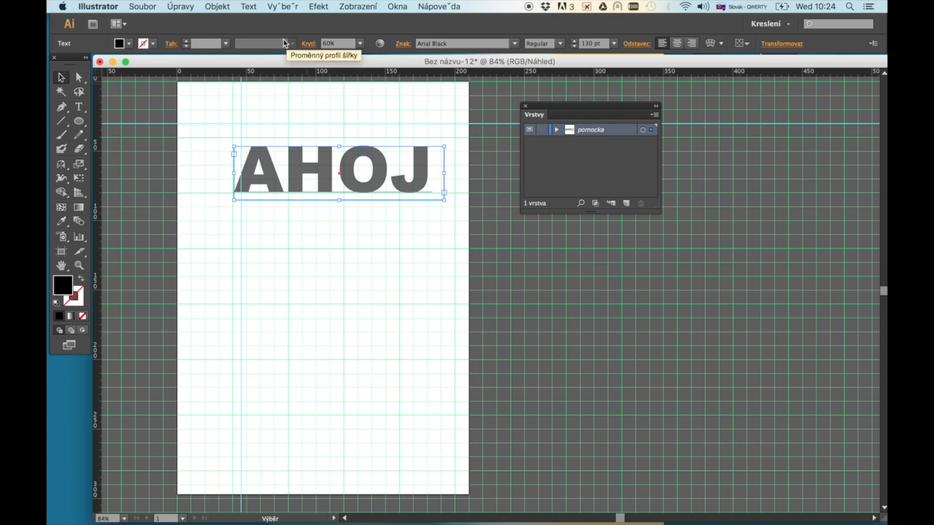
# - Convert the AHOJ text to outlines and enlarge it to about 158 by 39 mm
pyautogui.click(248, 6)
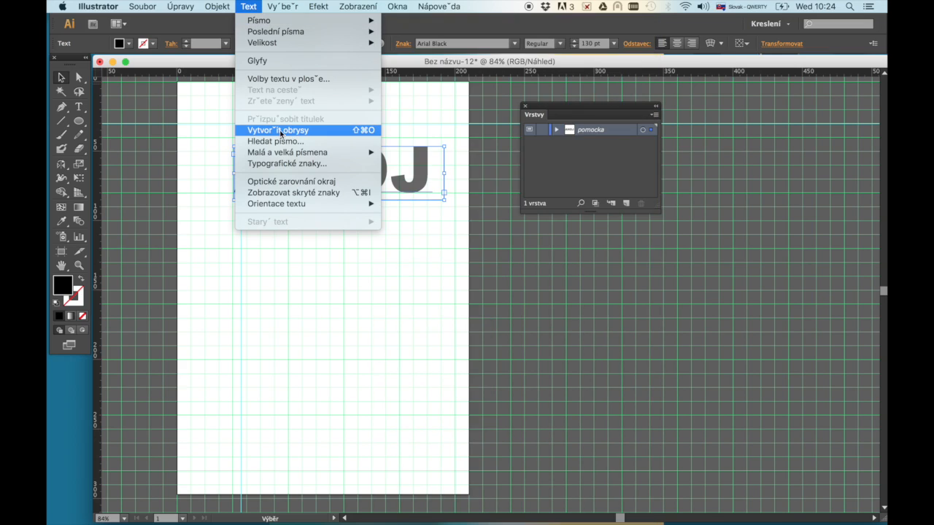
pyautogui.click(283, 132)
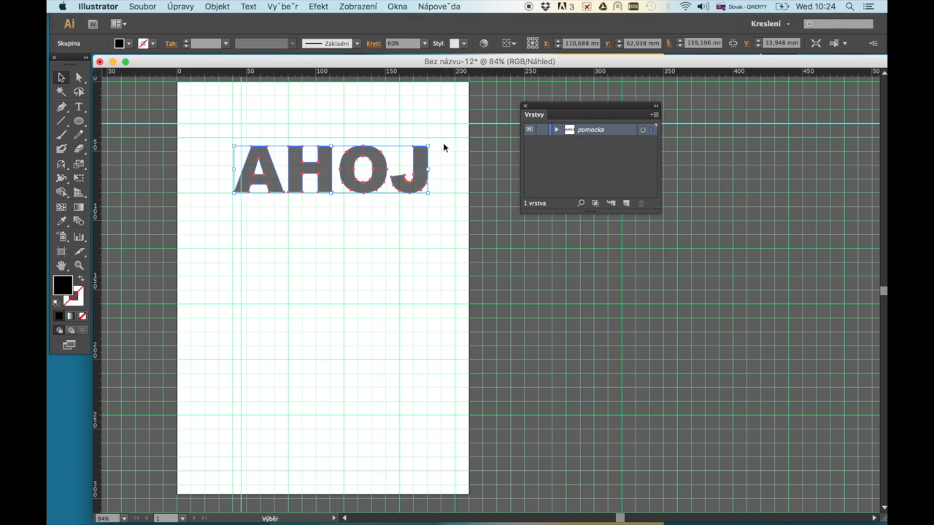
pyautogui.moveTo(428, 146); pyautogui.dragTo(454, 138)
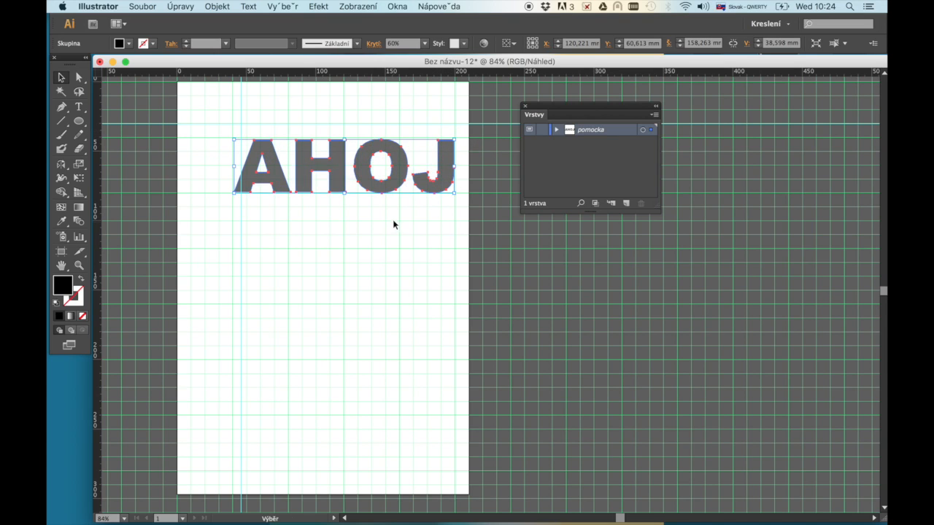
pyautogui.click(386, 225)
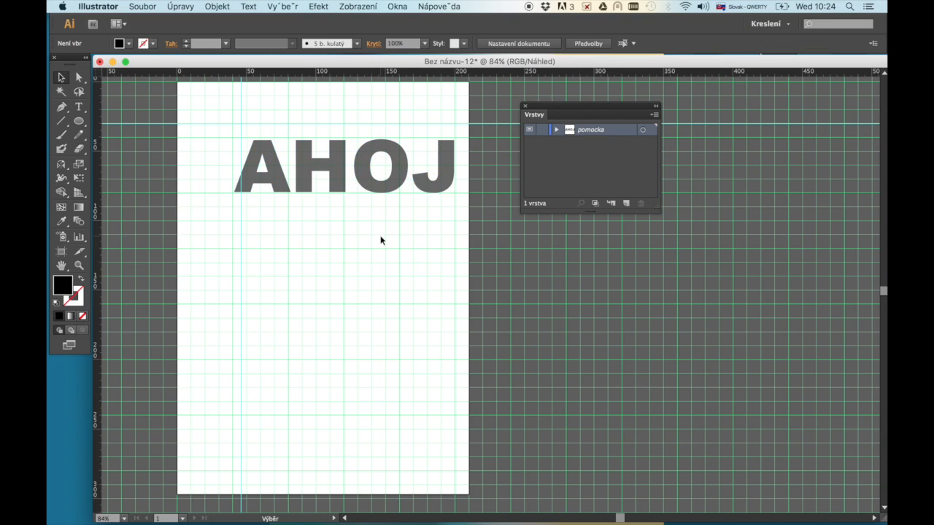
# - Lock the pomocka template layer and add a new empty layer above it
pyautogui.press('b')
pyautogui.click(626, 203)
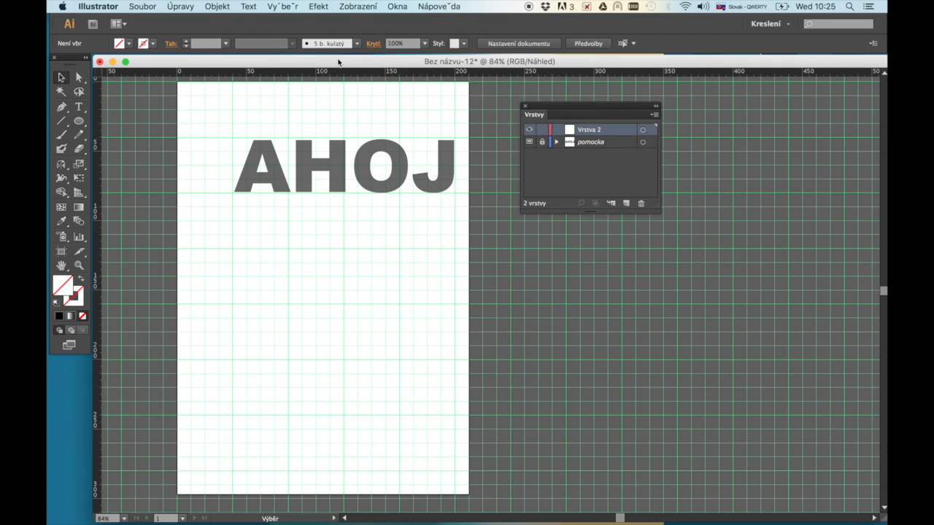
pyautogui.moveTo(338, 62)
pyautogui.mouseDown()
pyautogui.moveTo(333, 83)
pyautogui.moveTo(344, 59)
pyautogui.moveTo(329, 60)
pyautogui.mouseUp()
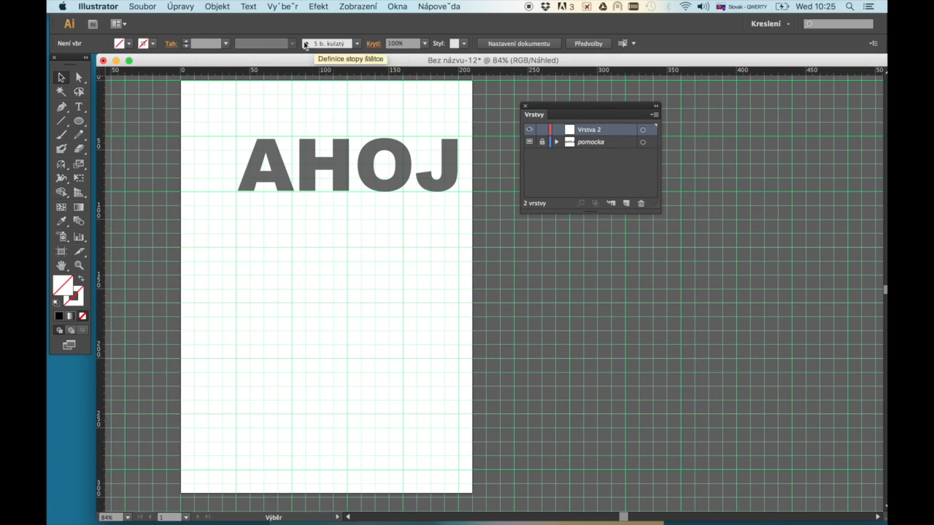
# - Place the aging-paper texture image from the typo PF folder into the document, below the AHOJ lettering
pyautogui.click(142, 6)
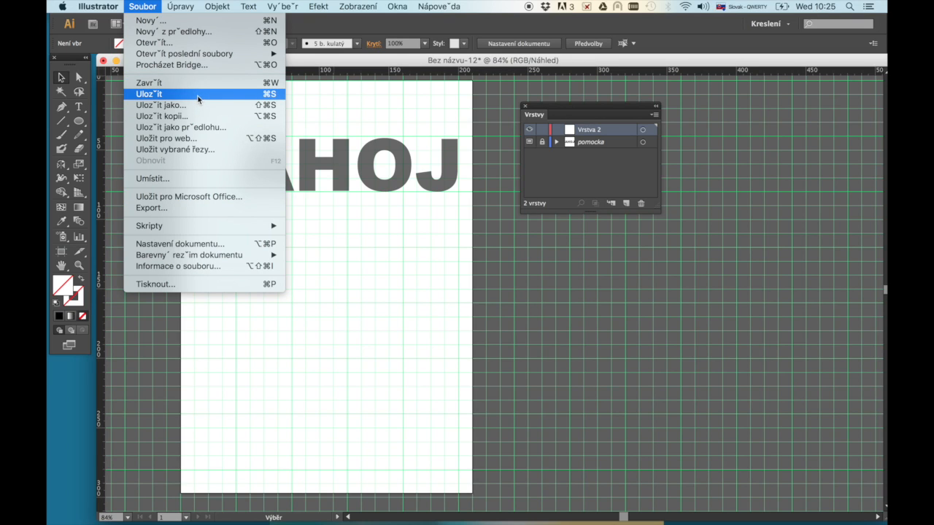
pyautogui.click(178, 180)
pyautogui.doubleClick(621, 252)
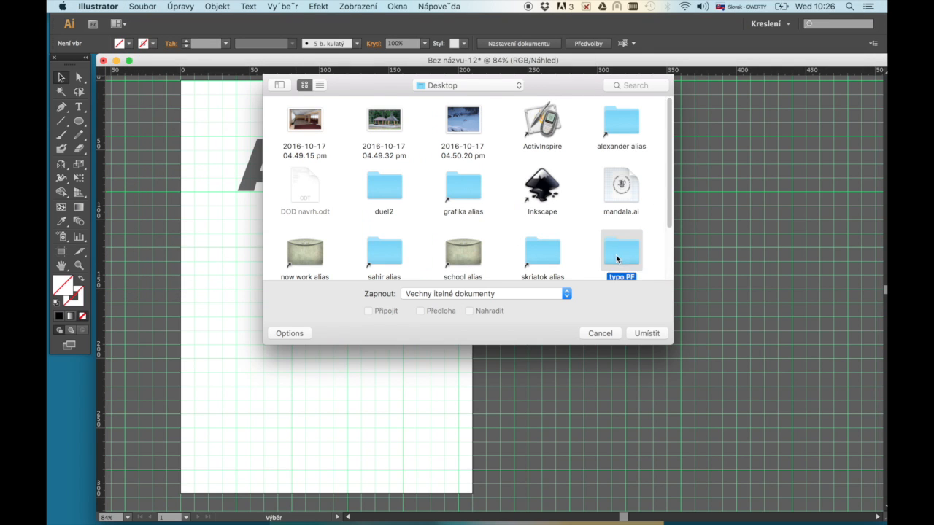
pyautogui.click(296, 255)
pyautogui.press('Return')
pyautogui.moveTo(497, 273); pyautogui.dragTo(303, 237)
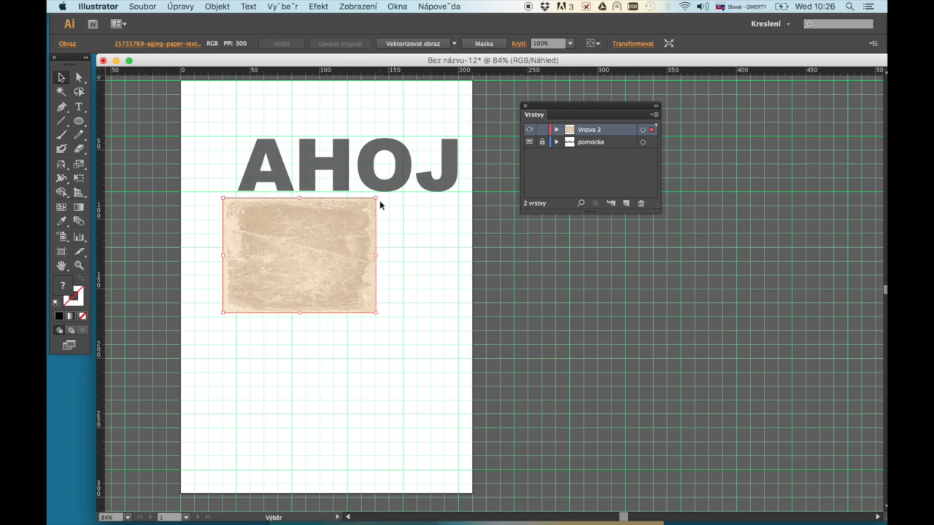
# - Shrink the paper texture to about 57 by 43 mm and align its left edge with the AHOJ lettering above
pyautogui.moveTo(291, 251); pyautogui.dragTo(293, 259)
pyautogui.moveTo(259, 286); pyautogui.dragTo(318, 258)
pyautogui.moveTo(257, 257); pyautogui.dragTo(257, 289)
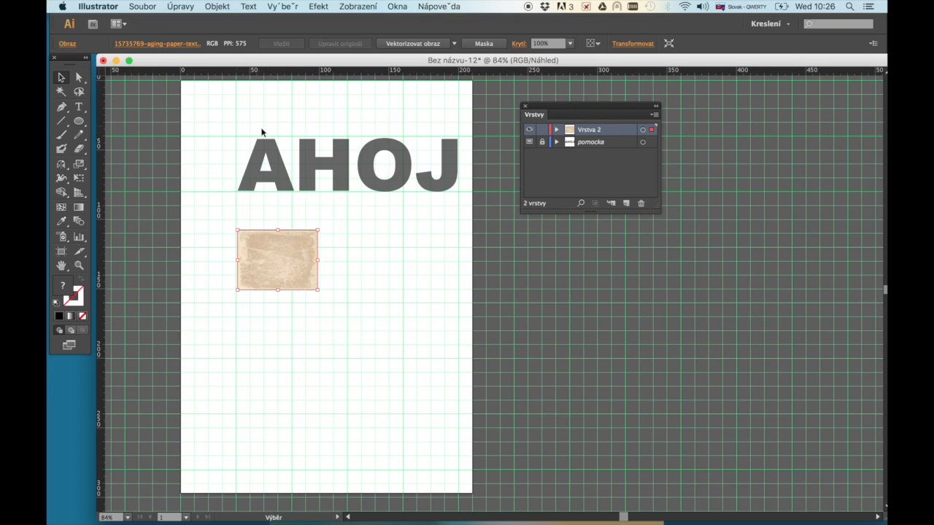
# - Trace the outer contour of the template letter A as a closed straight-sided path with the Pen tool
pyautogui.click(62, 107)
pyautogui.click(238, 191)
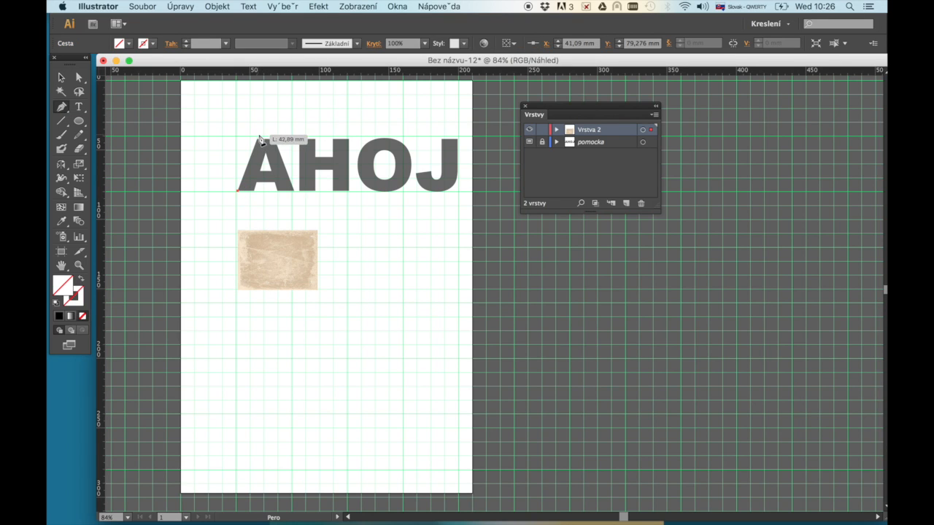
pyautogui.click(259, 137)
pyautogui.click(276, 137)
pyautogui.click(294, 191)
pyautogui.click(277, 191)
pyautogui.click(275, 182)
pyautogui.click(257, 183)
pyautogui.click(254, 191)
pyautogui.click(238, 191)
# - Fill the traced A shape with black and move it to the right of the paper texture
pyautogui.click(59, 318)
pyautogui.click(62, 77)
pyautogui.moveTo(284, 163); pyautogui.dragTo(417, 260)
# - Draw a closed triangle with the Pen tool over the inner opening of the template letter A
pyautogui.press('p')
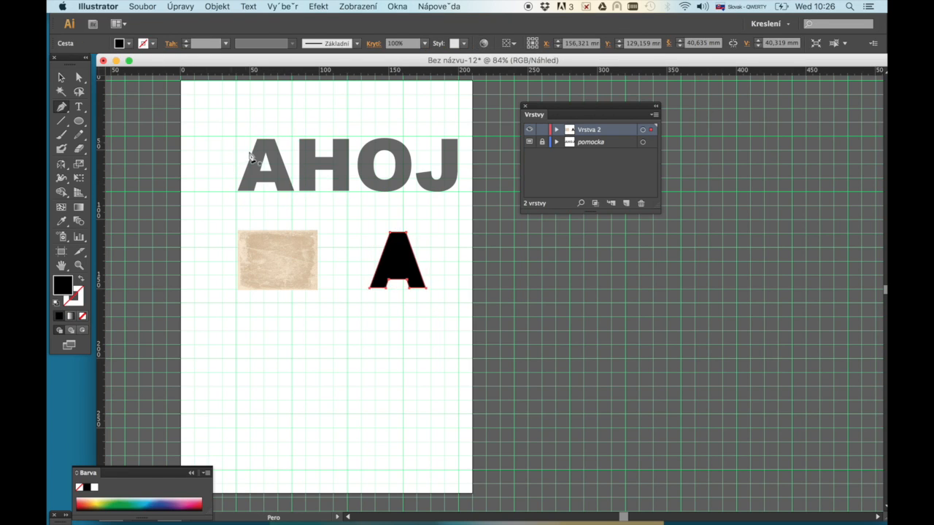
pyautogui.click(260, 171)
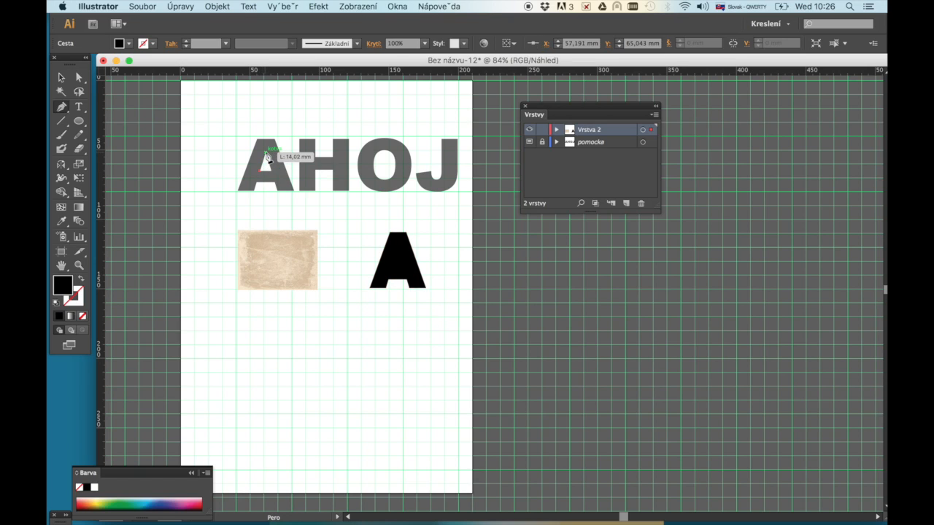
pyautogui.click(265, 151)
pyautogui.click(271, 171)
pyautogui.click(259, 171)
# - Fill the small triangle with pink and move it onto the black A where its inner opening belongs
pyautogui.press('v')
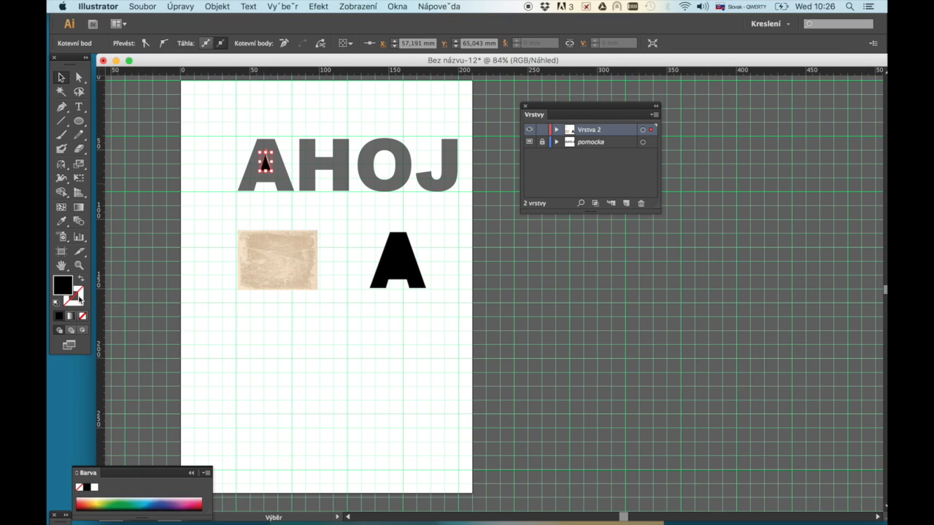
pyautogui.click(191, 503)
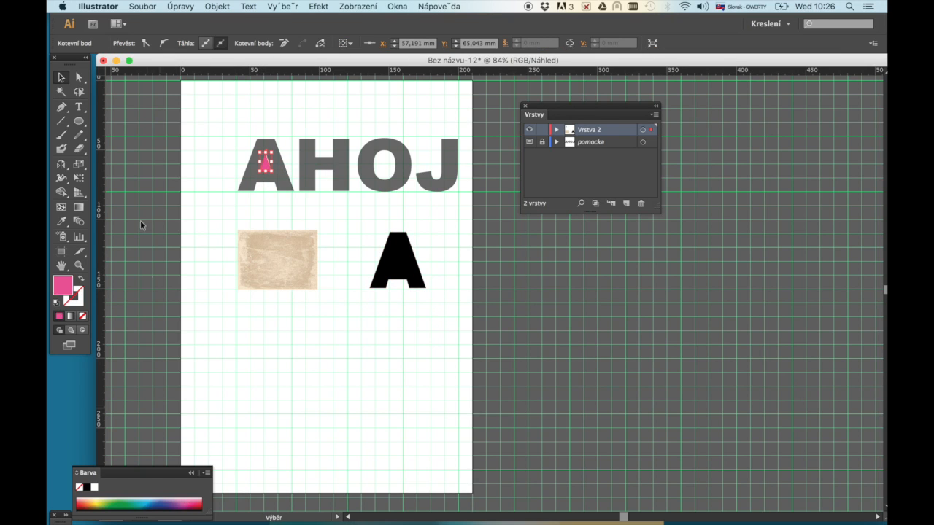
pyautogui.click(140, 107)
pyautogui.moveTo(265, 165); pyautogui.dragTo(397, 263)
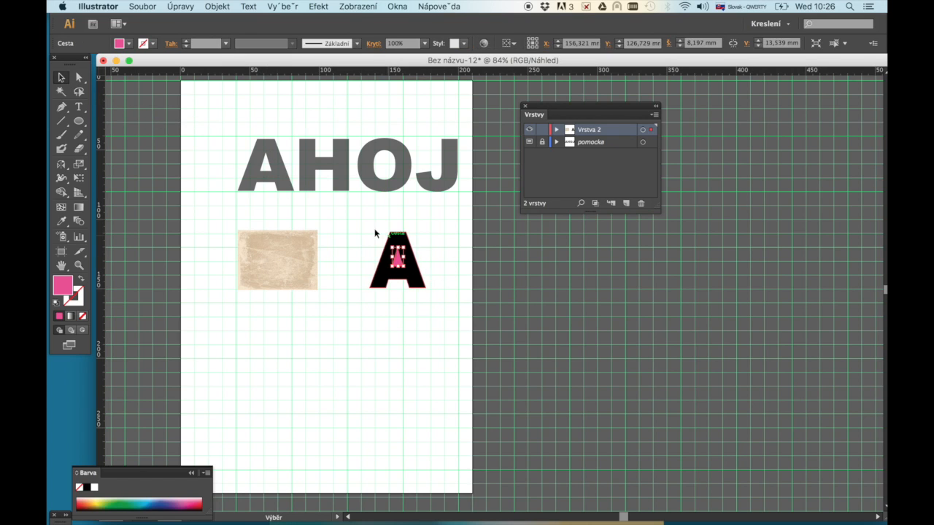
# - Subtract the pink triangle from the black A using the Pathfinder (Cestář) minus-front shape mode
pyautogui.click(383, 278)
pyautogui.click(399, 260)
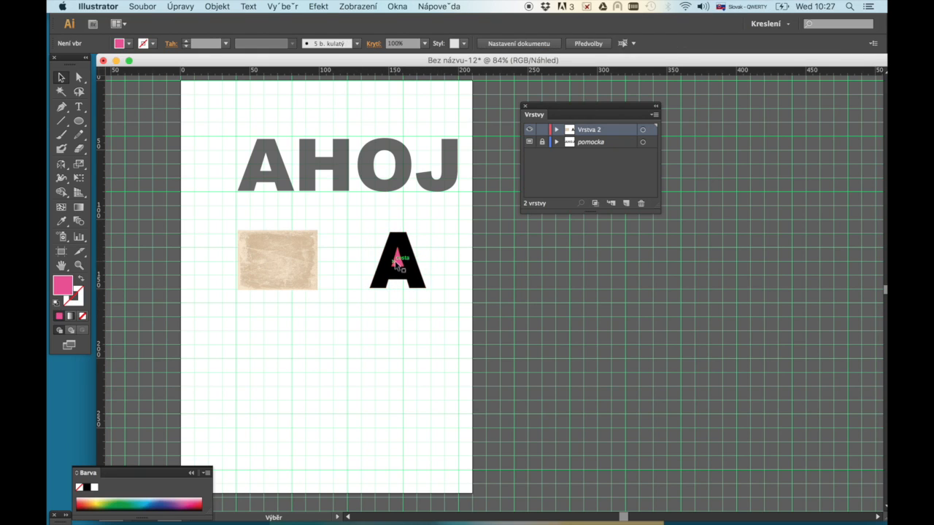
pyautogui.click(375, 283)
pyautogui.click(359, 248)
pyautogui.moveTo(348, 225); pyautogui.dragTo(453, 314)
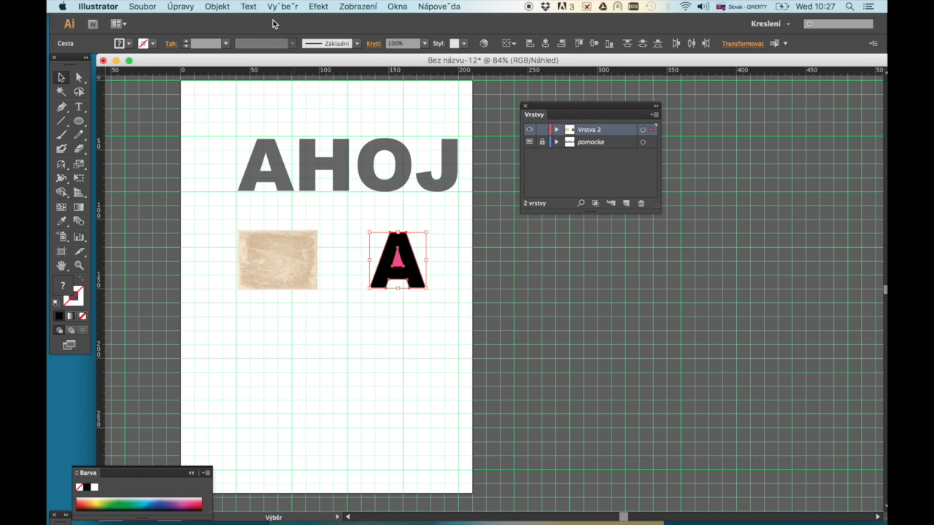
pyautogui.click(400, 10)
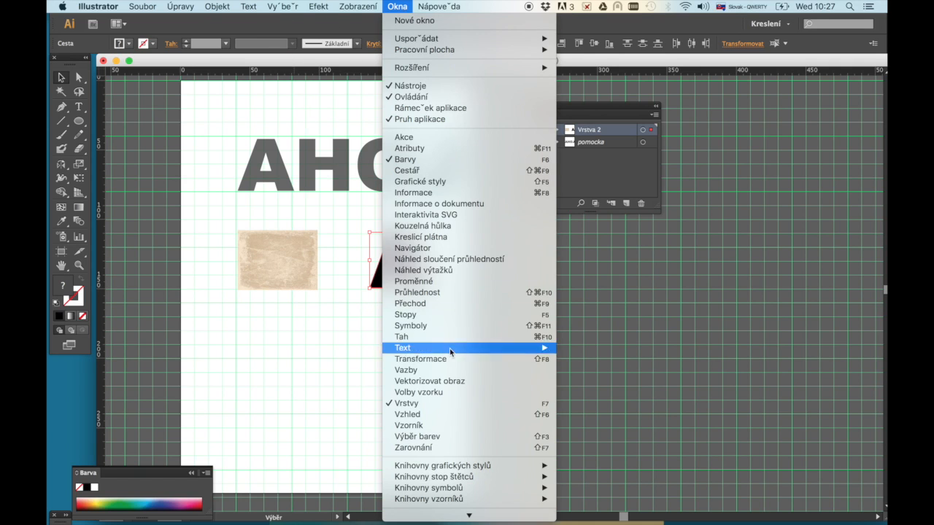
pyautogui.click(431, 173)
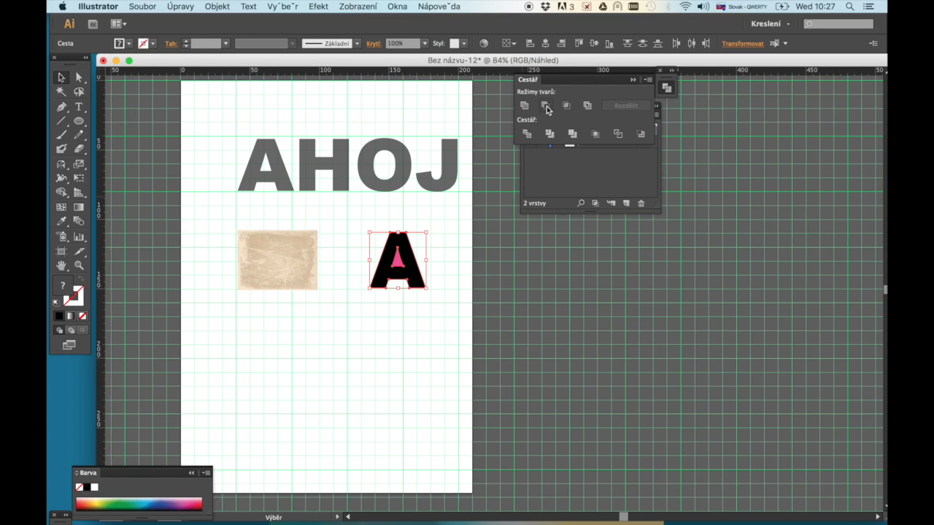
pyautogui.click(547, 106)
pyautogui.click(370, 277)
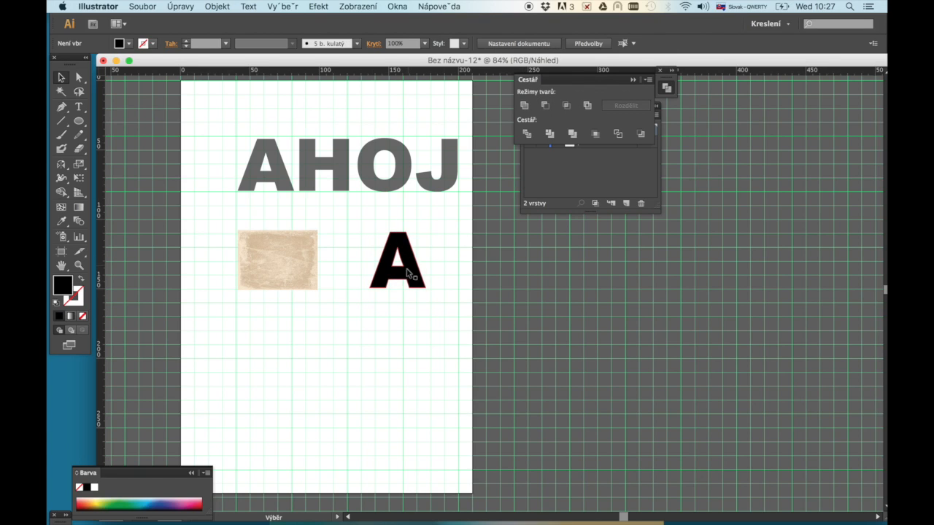
# - Centre the black A over the paper texture, clip the texture with it, and shift the clipped letter under the template A
pyautogui.moveTo(415, 279); pyautogui.dragTo(293, 273)
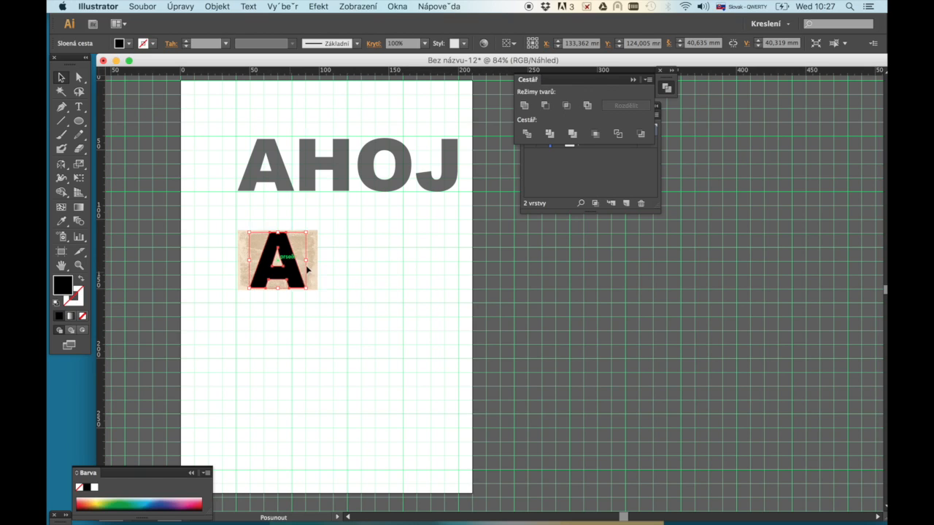
pyautogui.click(348, 274)
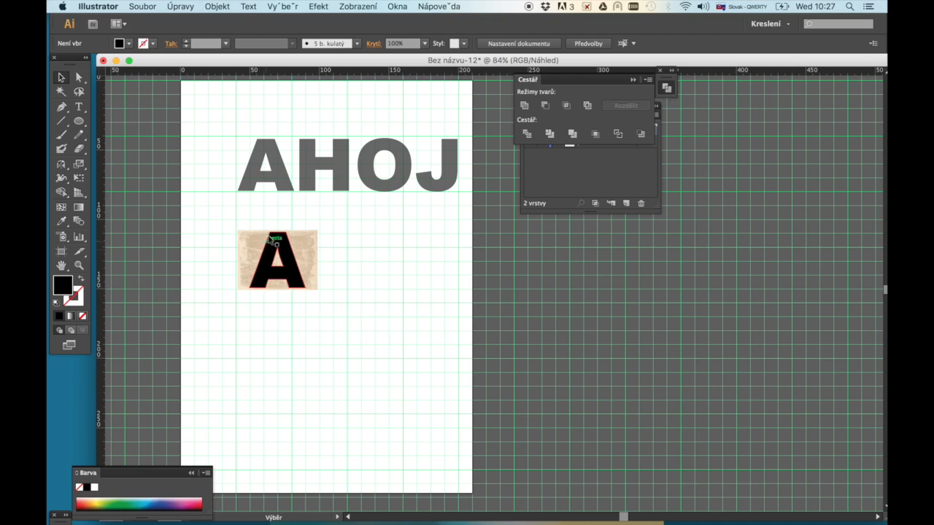
pyautogui.moveTo(215, 215); pyautogui.dragTo(353, 326)
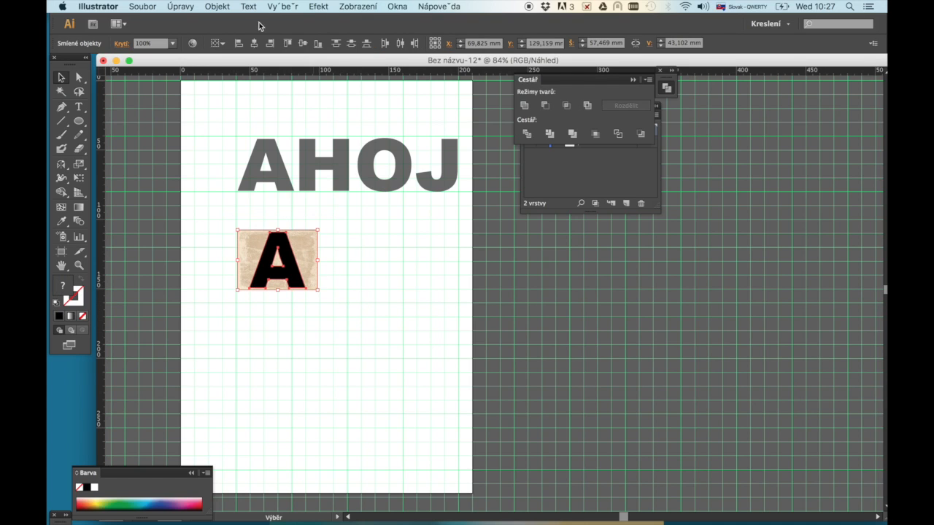
pyautogui.click(224, 9)
pyautogui.moveTo(256, 307)
pyautogui.moveTo(264, 324)
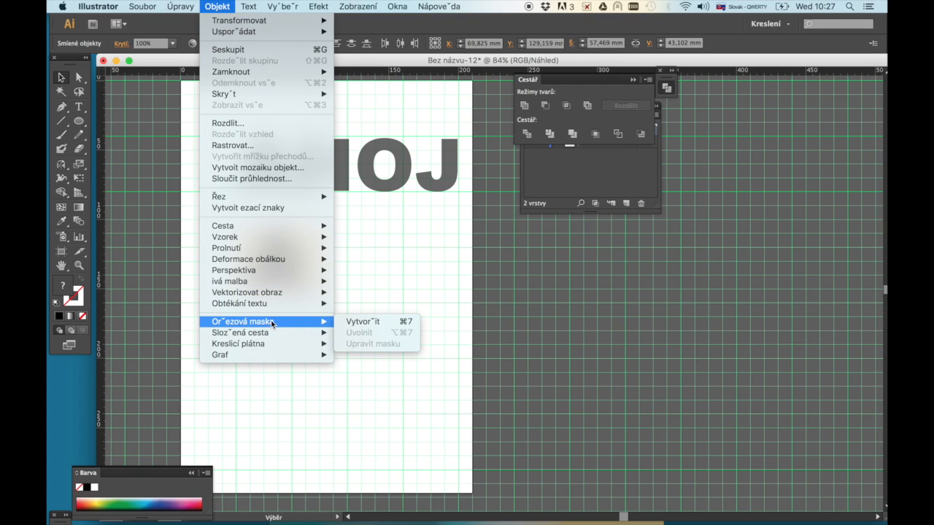
pyautogui.click(366, 324)
pyautogui.moveTo(294, 284); pyautogui.dragTo(286, 301)
pyautogui.click(295, 327)
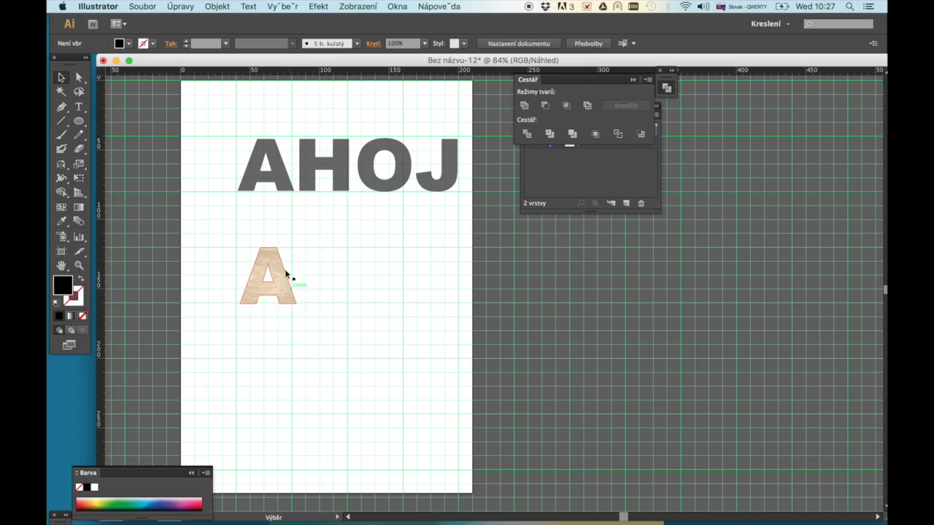
# - Build the letter H over the template from black rectangles for the two stems and the crossbar
pyautogui.moveTo(79, 122); pyautogui.dragTo(116, 124)
pyautogui.moveTo(300, 137); pyautogui.dragTo(345, 176)
pyautogui.click(308, 210)
pyautogui.click(79, 122)
pyautogui.moveTo(300, 156); pyautogui.dragTo(349, 172)
# - Select all three rectangles of the H and move them down beside the textured A
pyautogui.press('v')
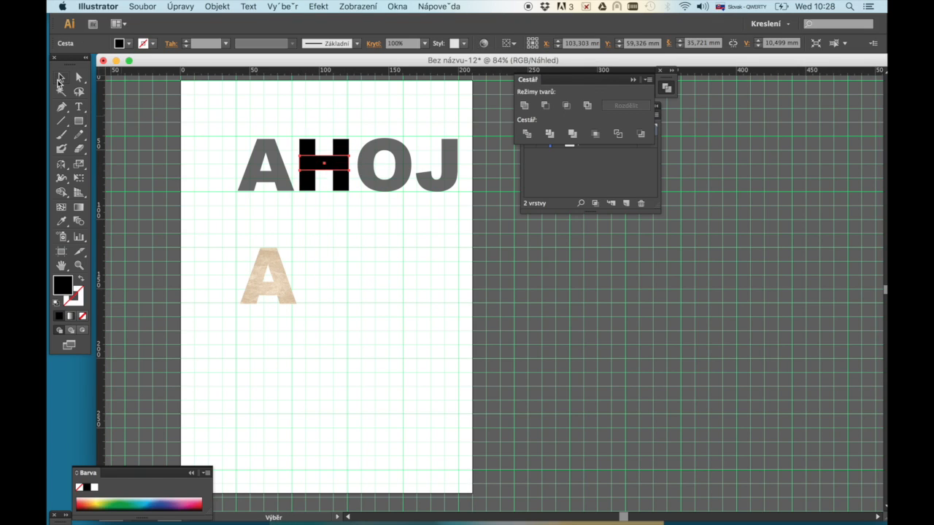
pyautogui.keyDown('shift'); pyautogui.click(311, 149); pyautogui.keyUp('shift')
pyautogui.keyDown('shift'); pyautogui.click(342, 173); pyautogui.keyUp('shift')
pyautogui.moveTo(343, 174); pyautogui.dragTo(354, 287)
pyautogui.click(384, 306)
# - Fill the H's left stem with purple, its right stem with pink and its crossbar with yellow-green
pyautogui.click(318, 293)
pyautogui.click(170, 505)
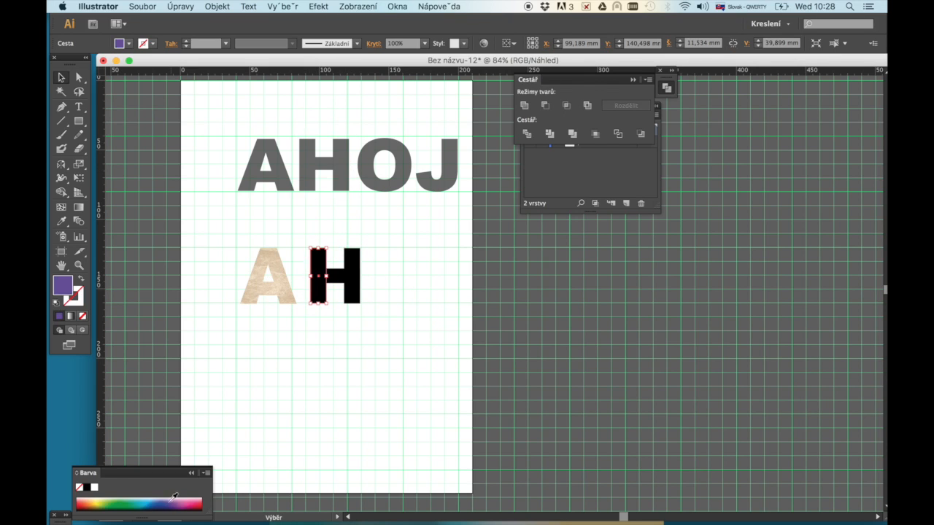
pyautogui.click(384, 307)
pyautogui.click(351, 296)
pyautogui.click(197, 502)
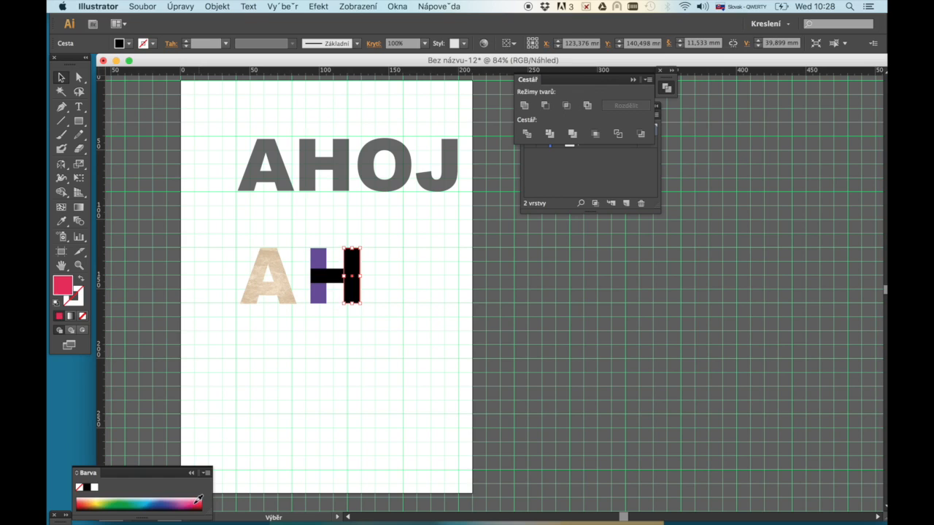
pyautogui.click(353, 340)
pyautogui.click(326, 276)
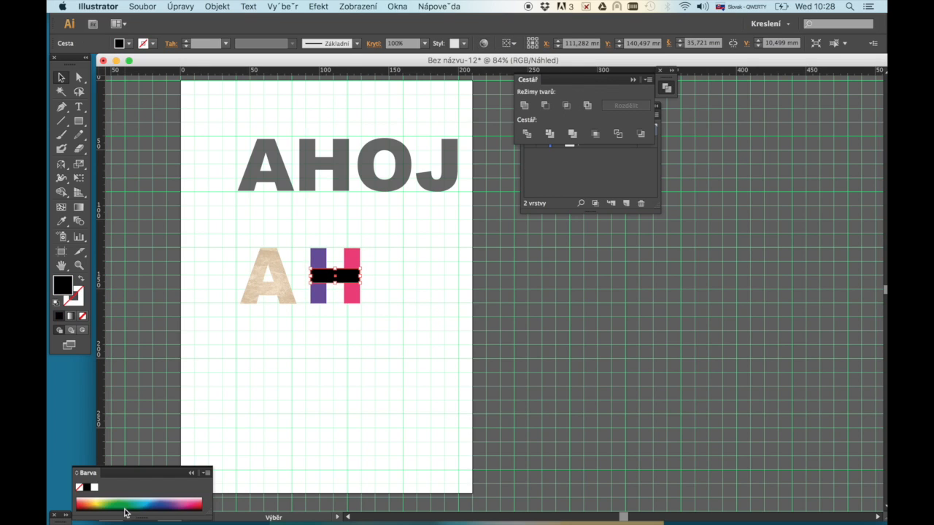
pyautogui.click(101, 506)
pyautogui.click(315, 378)
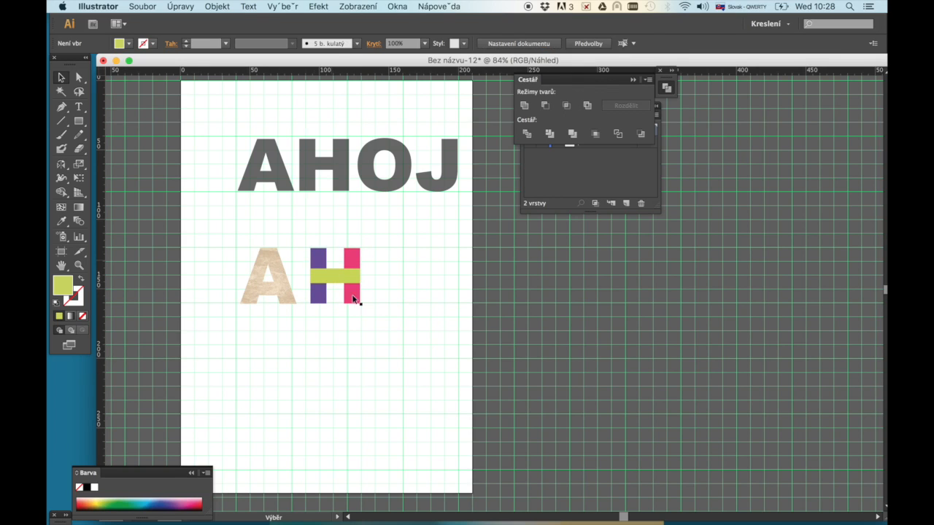
# - Move the Pathfinder (Cestář) panel below the Layers panel and open the Transparency (Průhlednost) panel
pyautogui.moveTo(606, 80); pyautogui.dragTo(592, 228)
pyautogui.click(397, 6)
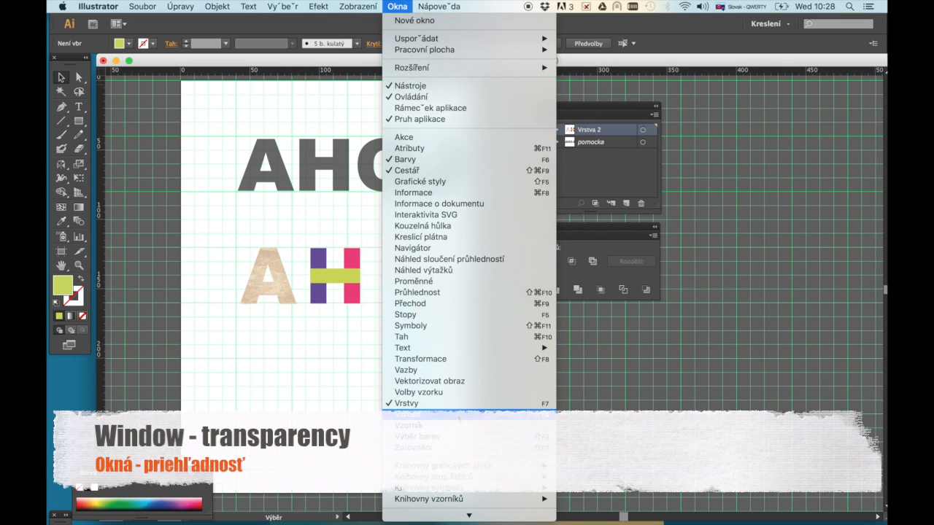
pyautogui.click(460, 292)
pyautogui.moveTo(540, 204); pyautogui.dragTo(315, 137)
# - Try the Ztmavit and Násobit blending modes on the H's yellow-green crossbar, settling on Ztmavit barvy
pyautogui.click(317, 281)
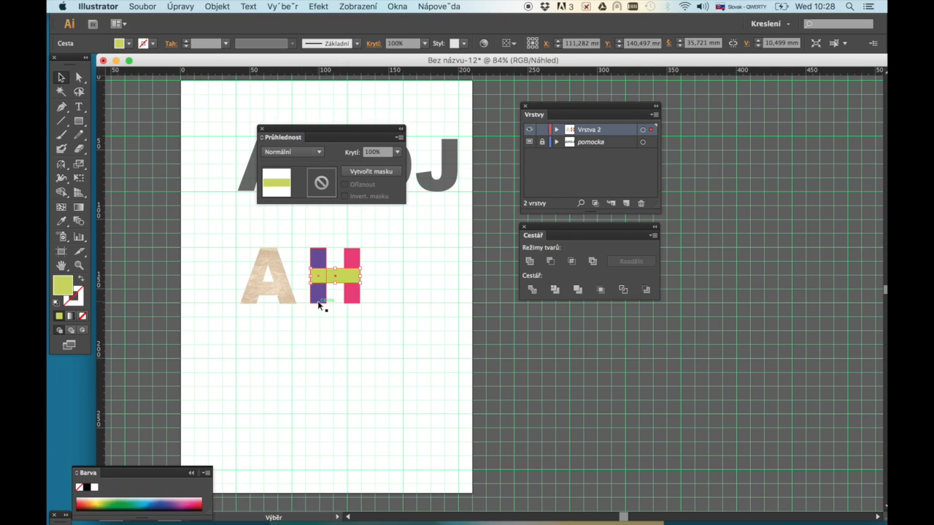
pyautogui.click(319, 154)
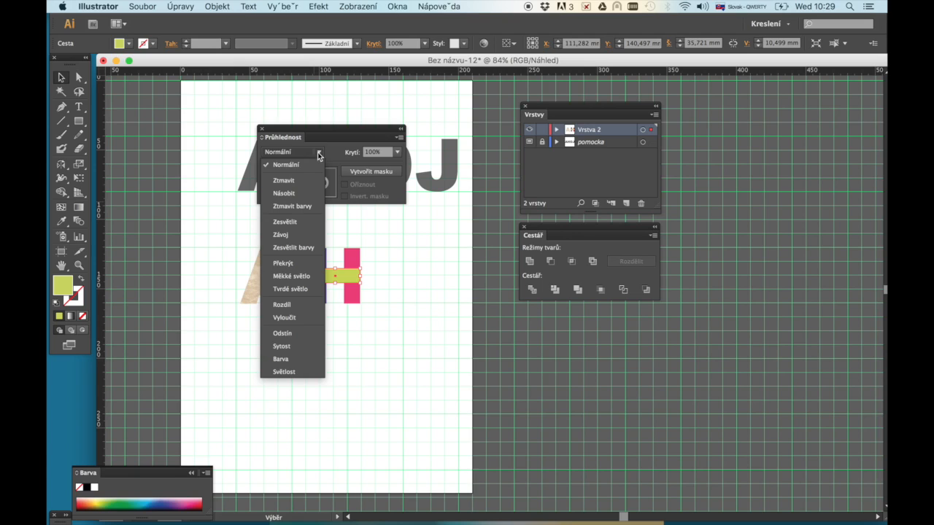
pyautogui.click(284, 181)
pyautogui.moveTo(332, 136); pyautogui.dragTo(459, 168)
pyautogui.click(448, 183)
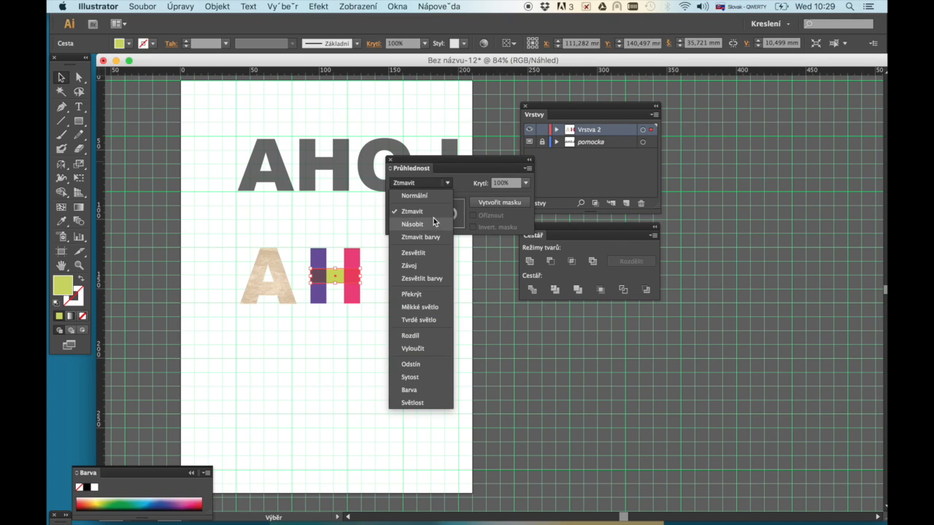
pyautogui.click(432, 223)
pyautogui.click(448, 183)
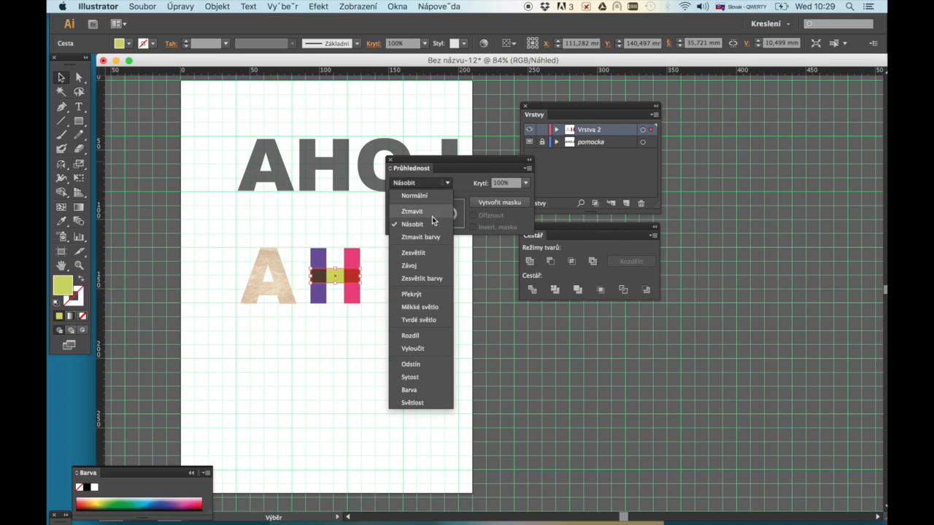
pyautogui.click(429, 237)
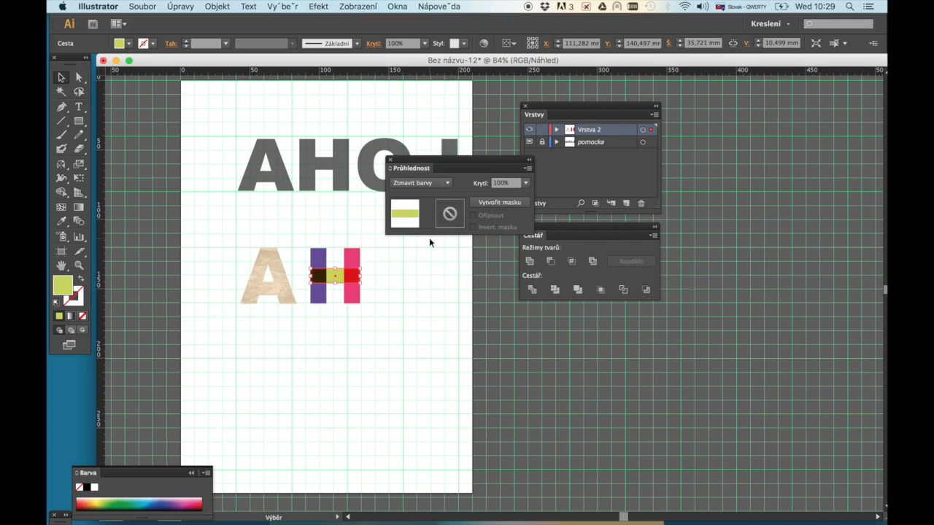
pyautogui.click(379, 269)
# - Bring the H's pink right stem to the front of the stacking order
pyautogui.click(352, 256)
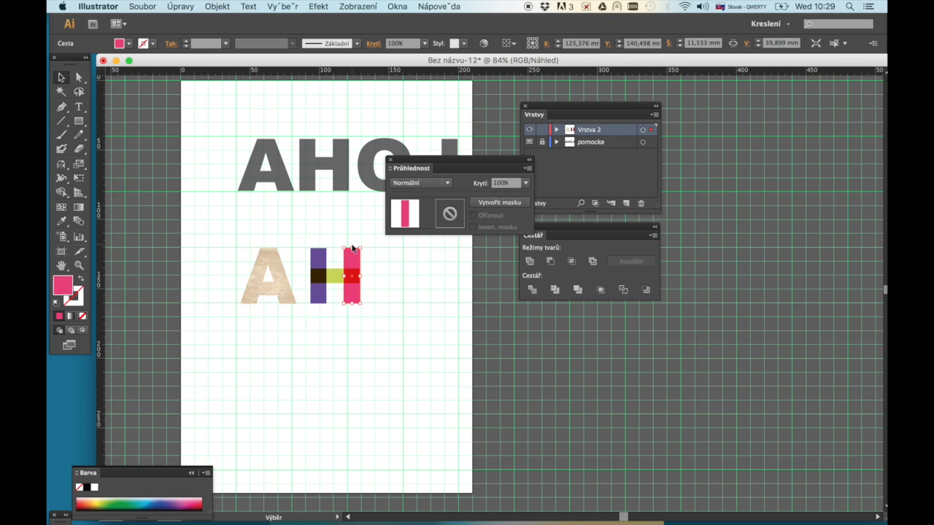
pyautogui.rightClick(353, 260)
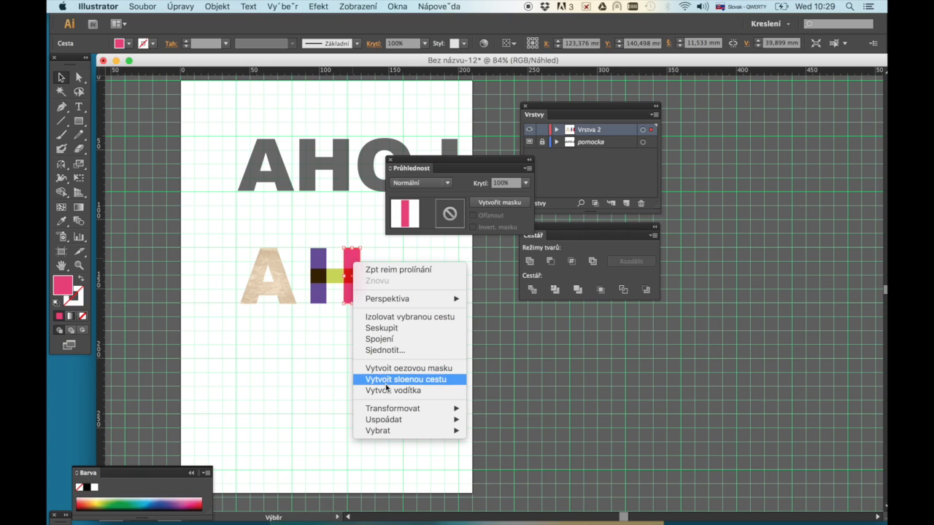
pyautogui.moveTo(388, 420)
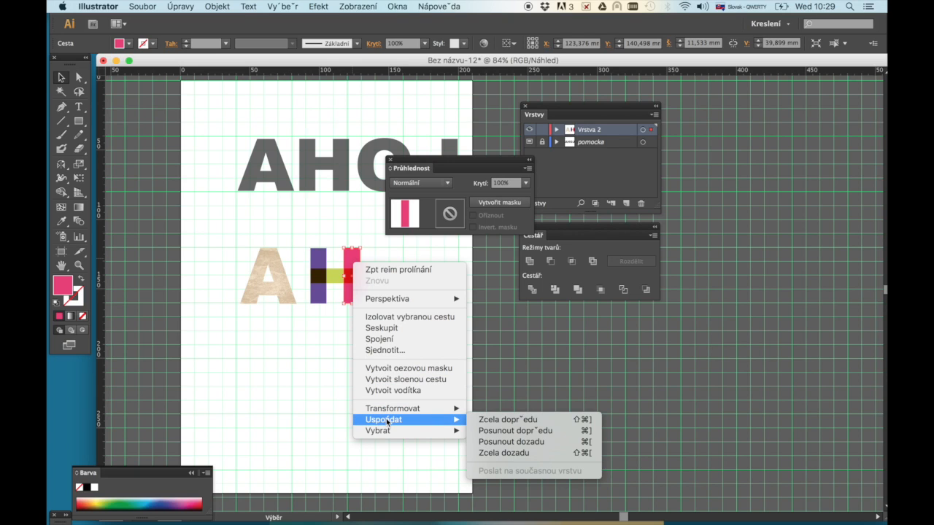
pyautogui.click(514, 421)
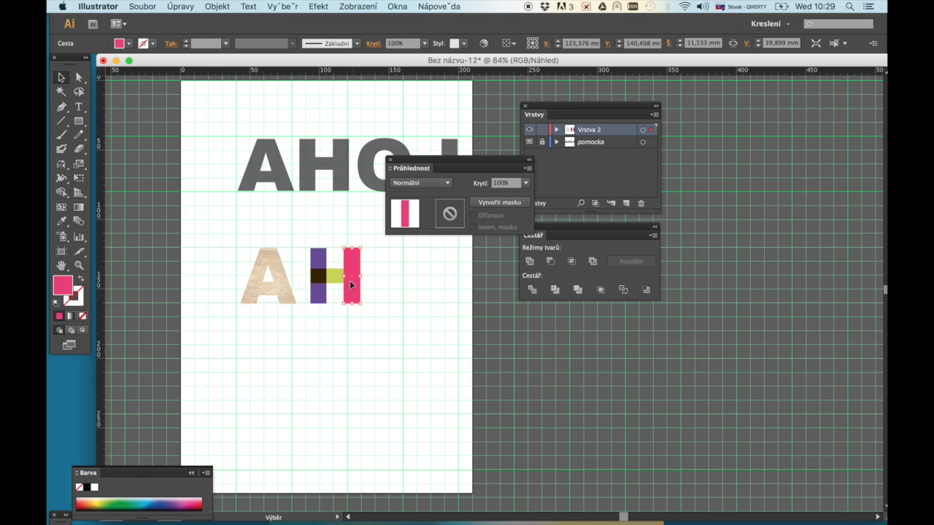
# - Try the Zesvětlit blending mode on the H's pink right stem, settling on Závoj
pyautogui.click(449, 183)
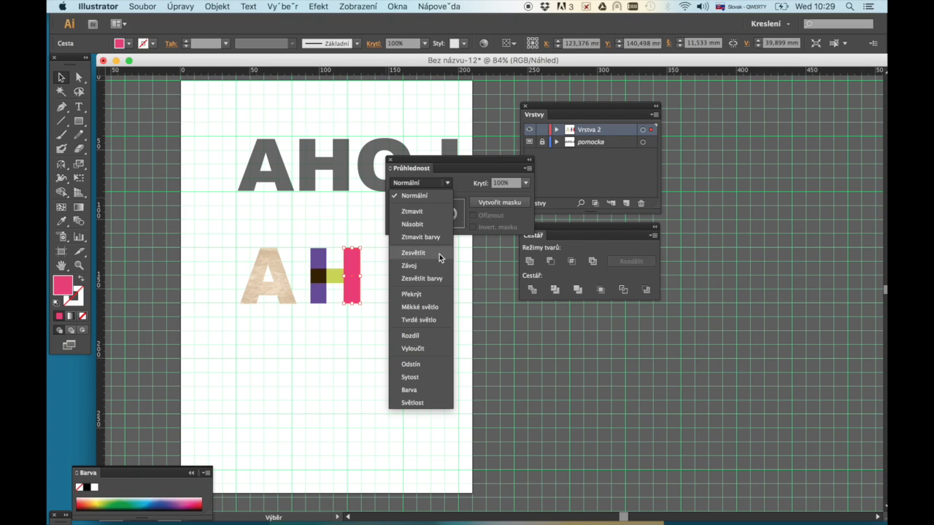
pyautogui.click(440, 253)
pyautogui.click(448, 183)
pyautogui.click(429, 266)
pyautogui.click(369, 339)
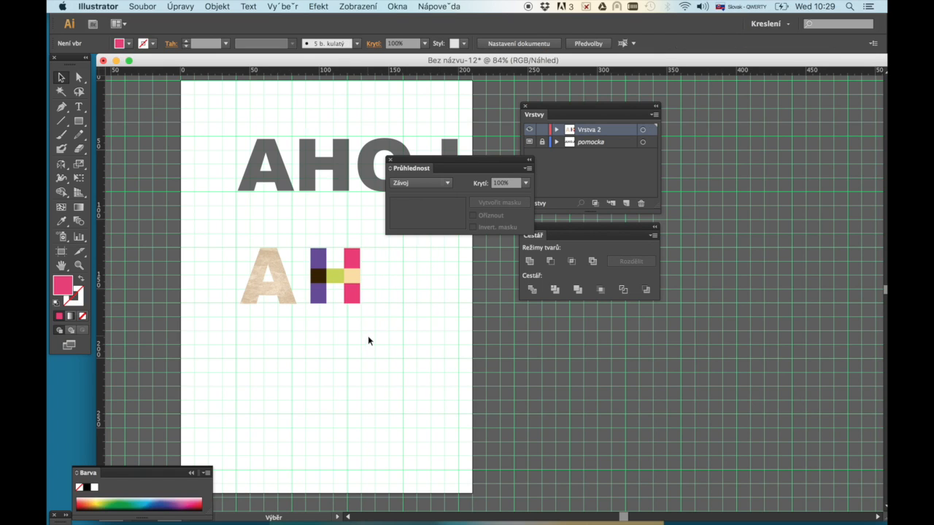
pyautogui.click(442, 184)
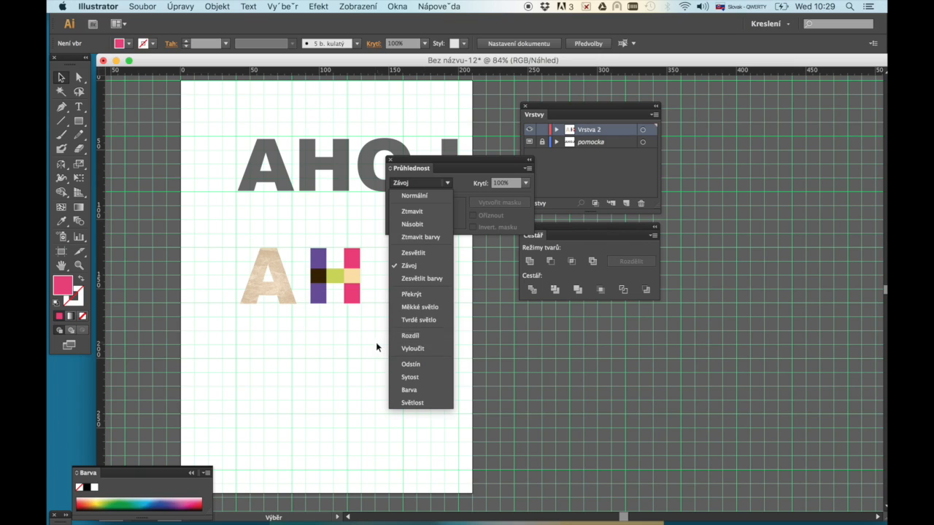
pyautogui.click(367, 358)
# - Group the H's three rectangles, place the Průhlednost panel below Cestář, and move the H closer to the A
pyautogui.moveTo(304, 223); pyautogui.dragTo(373, 325)
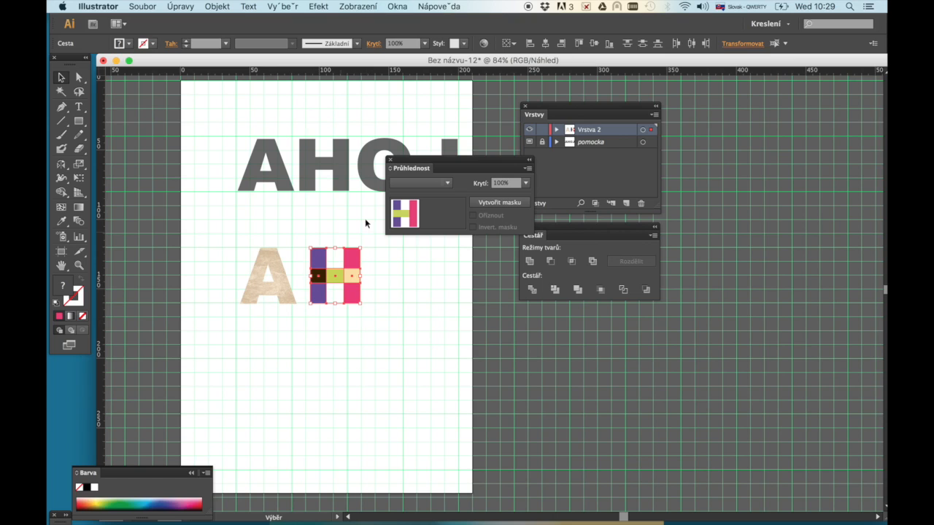
pyautogui.moveTo(440, 168); pyautogui.dragTo(571, 321)
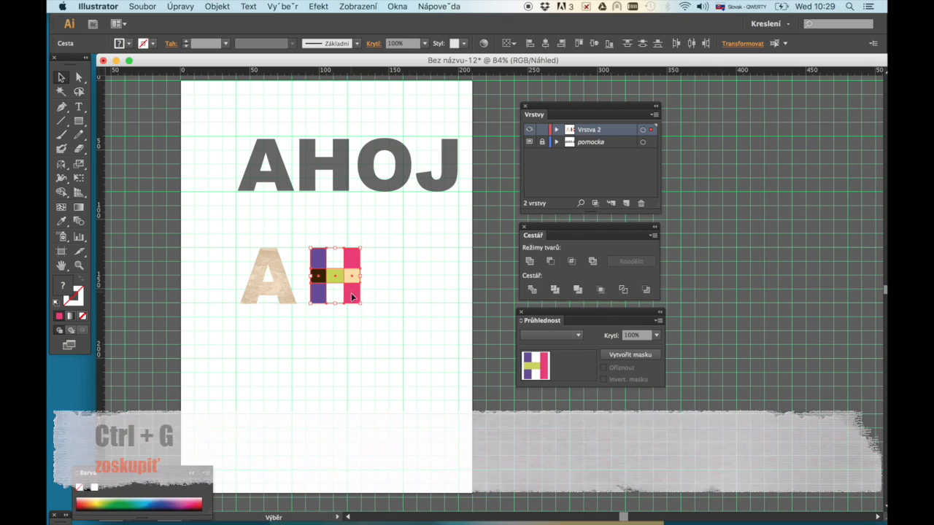
pyautogui.press('super+g')
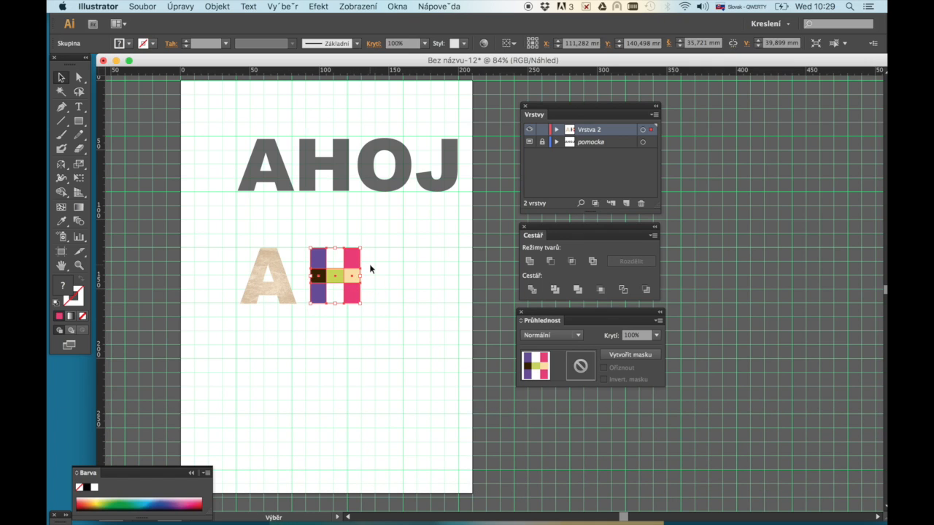
pyautogui.moveTo(359, 250)
pyautogui.mouseDown()
pyautogui.moveTo(369, 228)
pyautogui.moveTo(354, 277)
pyautogui.moveTo(349, 249)
pyautogui.mouseUp()
pyautogui.click(355, 307)
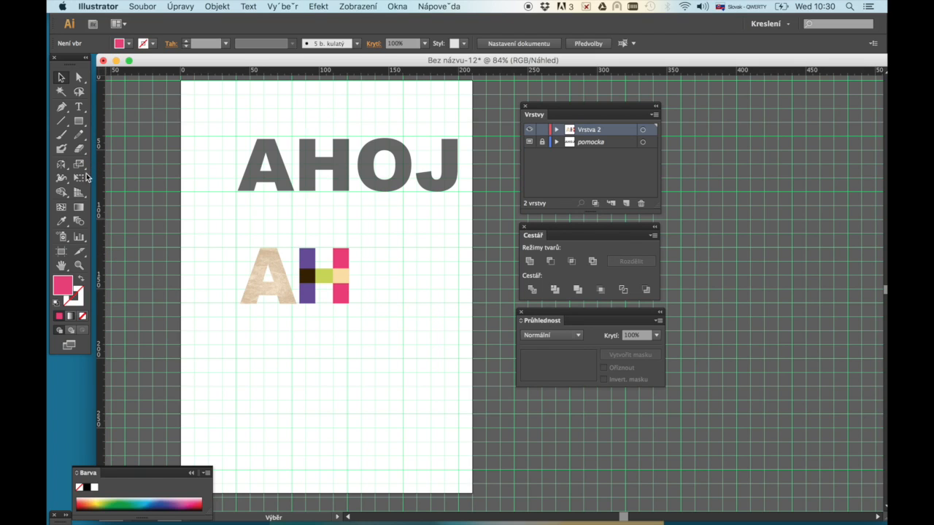
# - Draw an ellipse about 14 mm wide and 21 mm high over the inner opening of the template's O
pyautogui.moveTo(81, 124); pyautogui.dragTo(133, 150)
pyautogui.moveTo(378, 149); pyautogui.dragTo(385, 167)
pyautogui.click(62, 78)
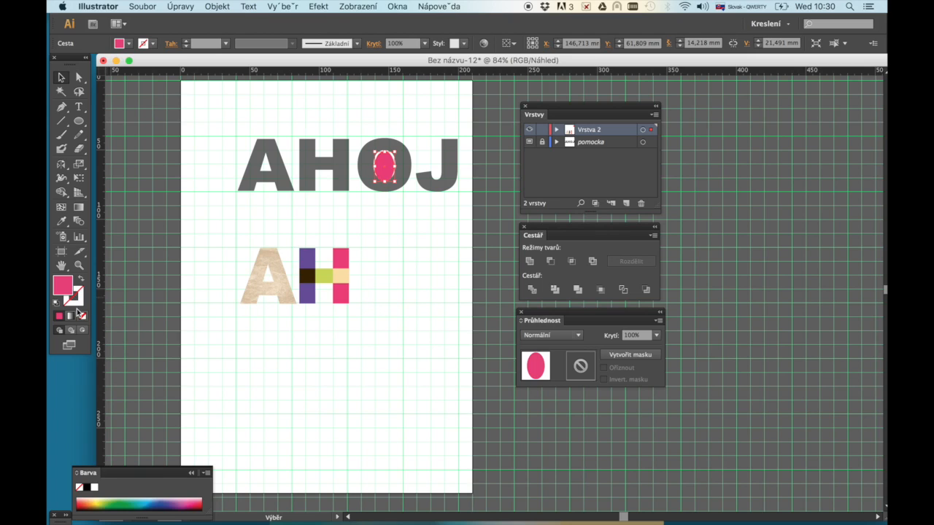
# - Remove the ellipse's fill and give it a pink 3 pt stroke
pyautogui.click(82, 316)
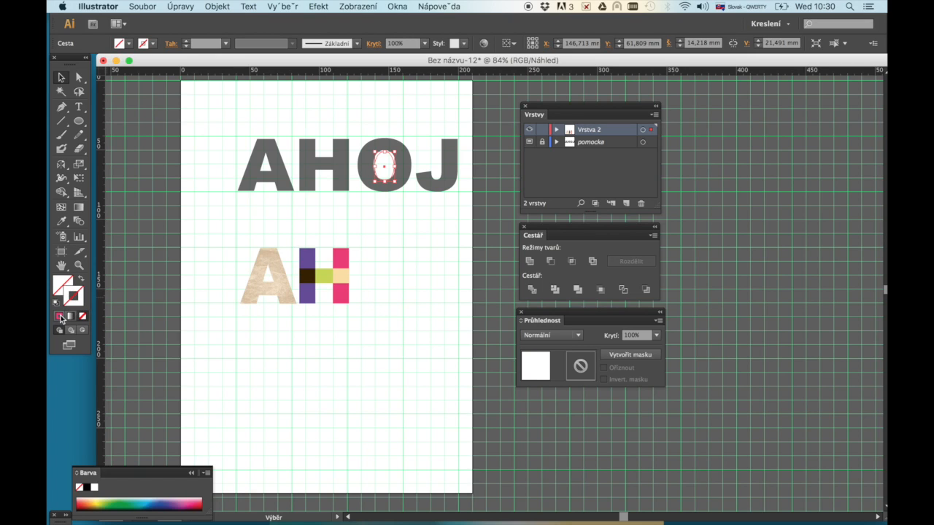
pyautogui.click(61, 318)
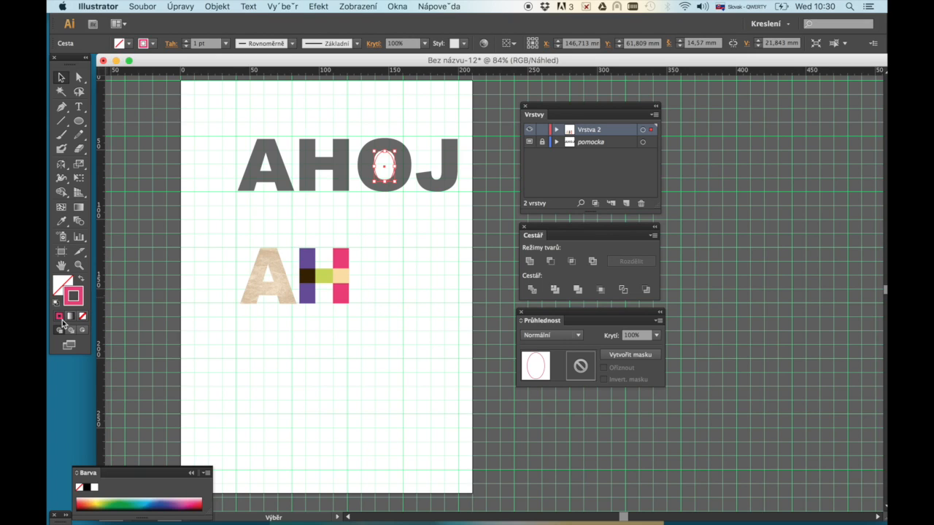
pyautogui.click(186, 41)
pyautogui.click(186, 40)
pyautogui.click(210, 87)
# - Duplicate the ellipse and fit the copy to the O's outer outline, about 37 mm wide and 39 mm high
pyautogui.moveTo(391, 181); pyautogui.dragTo(391, 179)
pyautogui.click(392, 180)
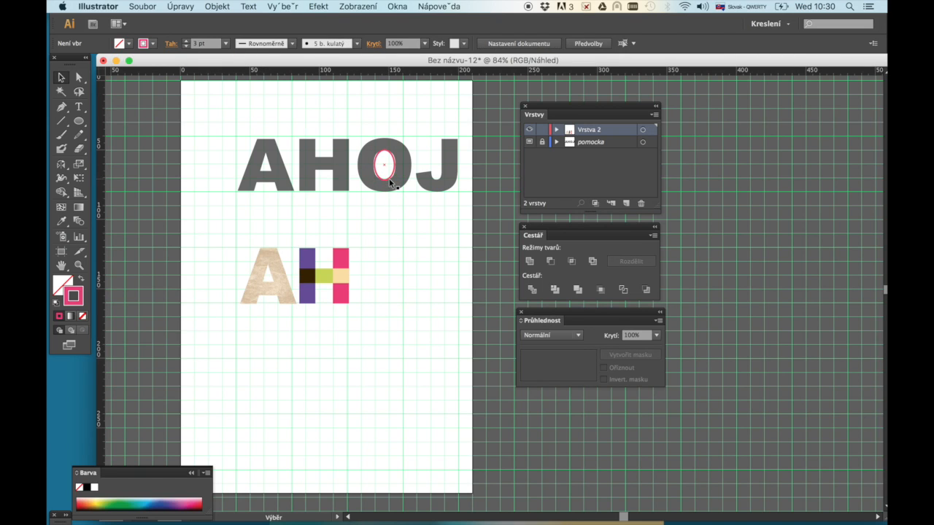
pyautogui.moveTo(390, 181); pyautogui.dragTo(392, 202)
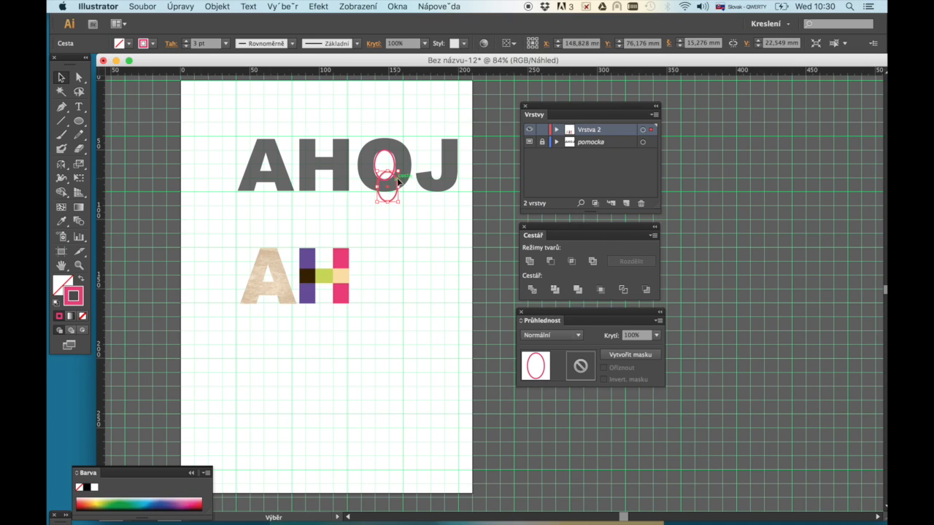
pyautogui.moveTo(400, 171)
pyautogui.mouseDown()
pyautogui.moveTo(413, 152)
pyautogui.moveTo(411, 183)
pyautogui.mouseUp()
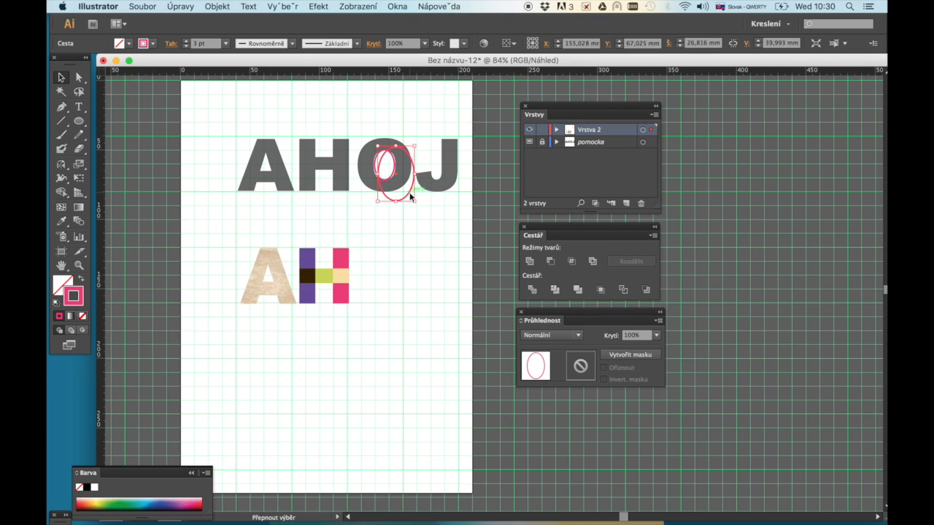
pyautogui.click(399, 182)
pyautogui.moveTo(397, 186); pyautogui.dragTo(396, 186)
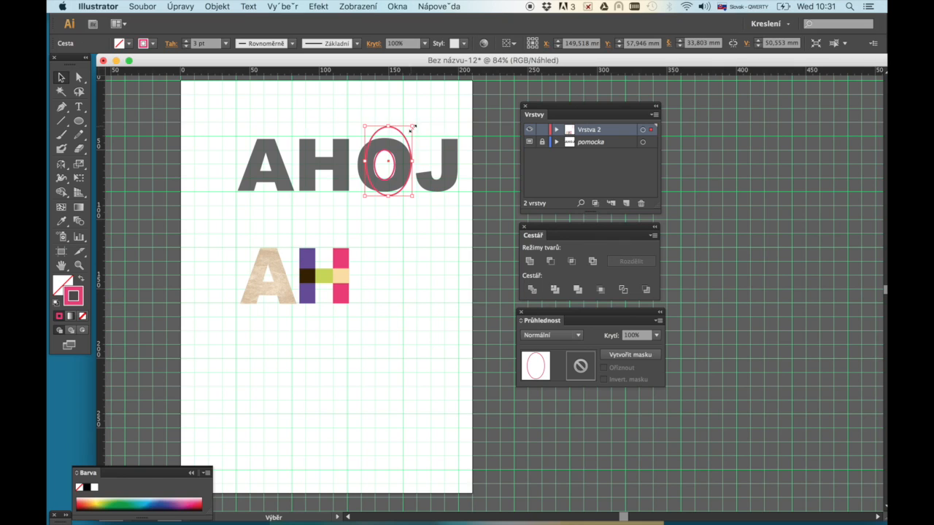
pyautogui.moveTo(413, 126); pyautogui.dragTo(411, 137)
pyautogui.moveTo(365, 168); pyautogui.dragTo(386, 193)
# - Move both O ellipses down into the decorated row beside the H
pyautogui.moveTo(397, 226); pyautogui.dragTo(397, 270)
pyautogui.moveTo(366, 112); pyautogui.dragTo(400, 296)
pyautogui.click(436, 291)
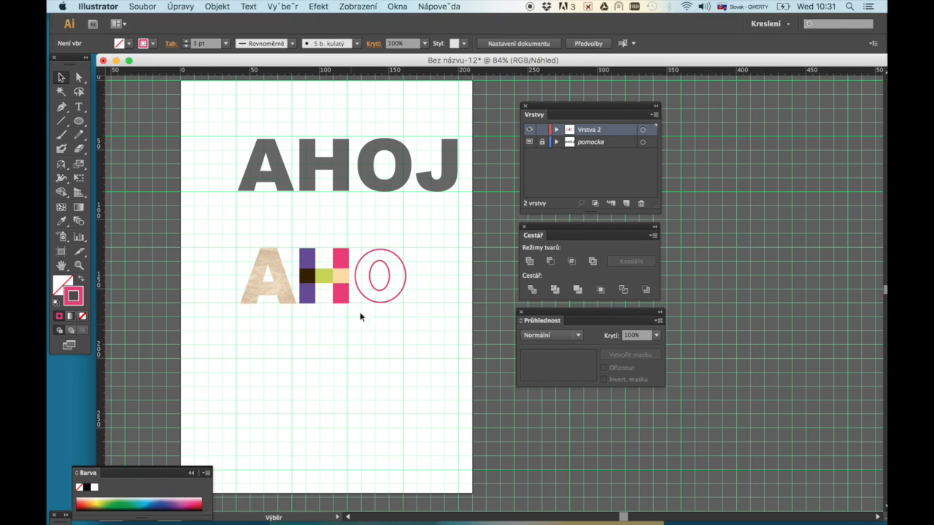
# - Blend the O's outer and inner ellipses and change the blend spacing to Určené kroky
pyautogui.click(78, 222)
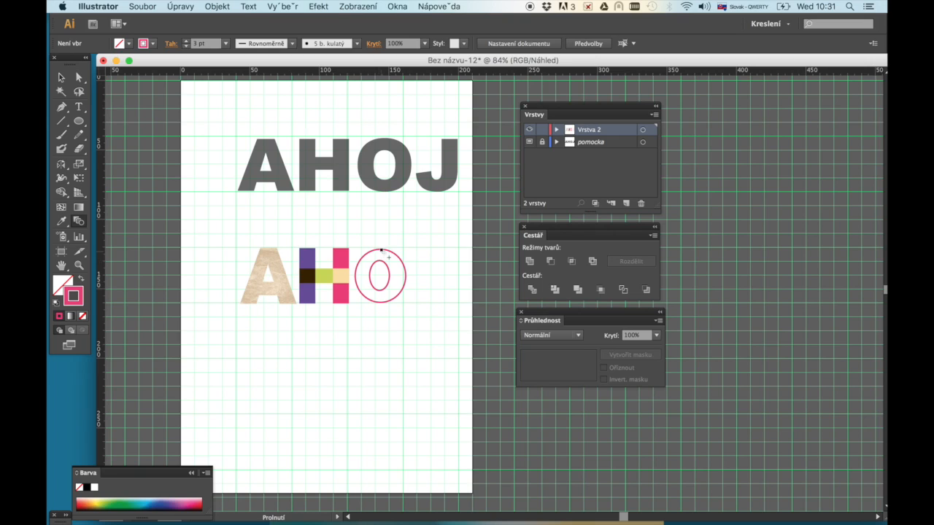
pyautogui.click(379, 250)
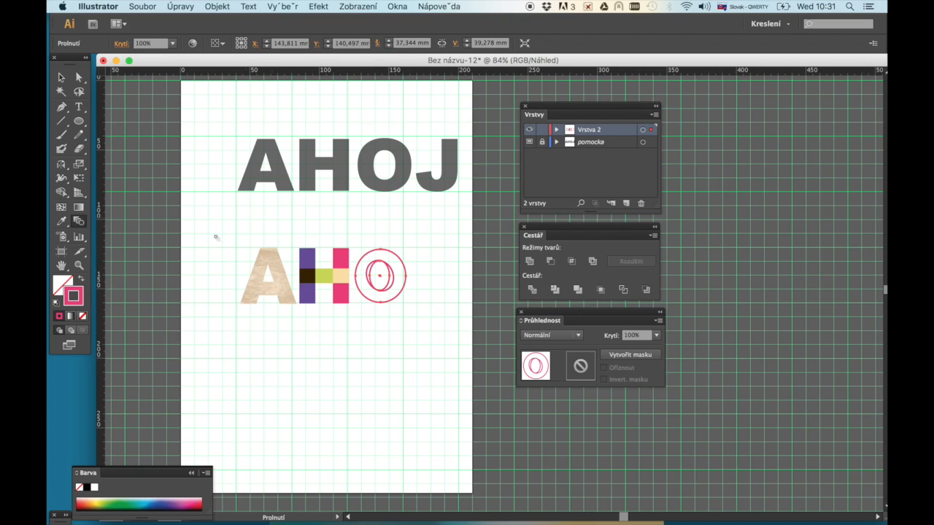
pyautogui.doubleClick(79, 222)
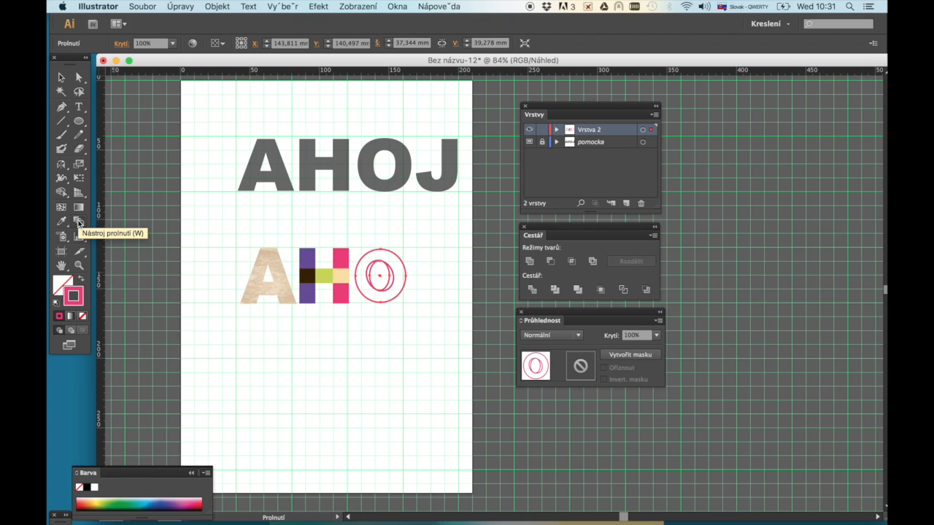
pyautogui.moveTo(482, 229); pyautogui.dragTo(523, 161)
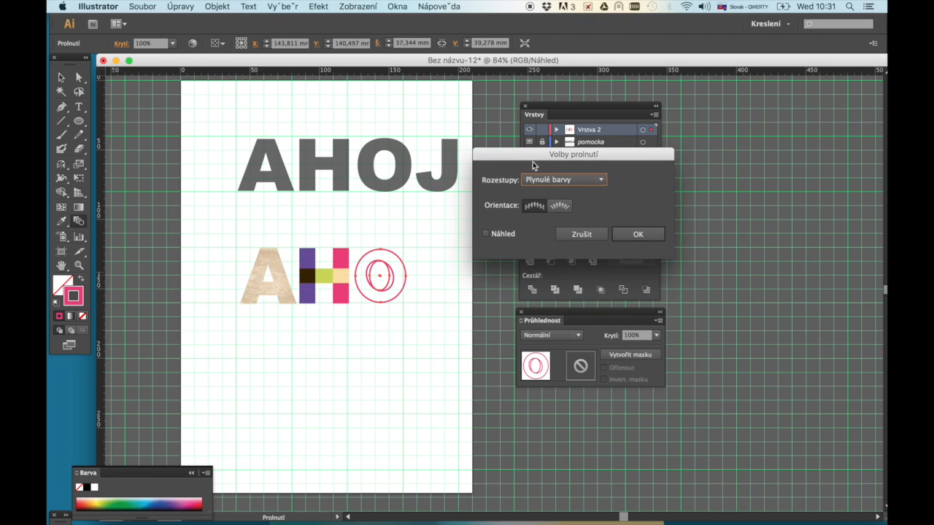
pyautogui.click(602, 179)
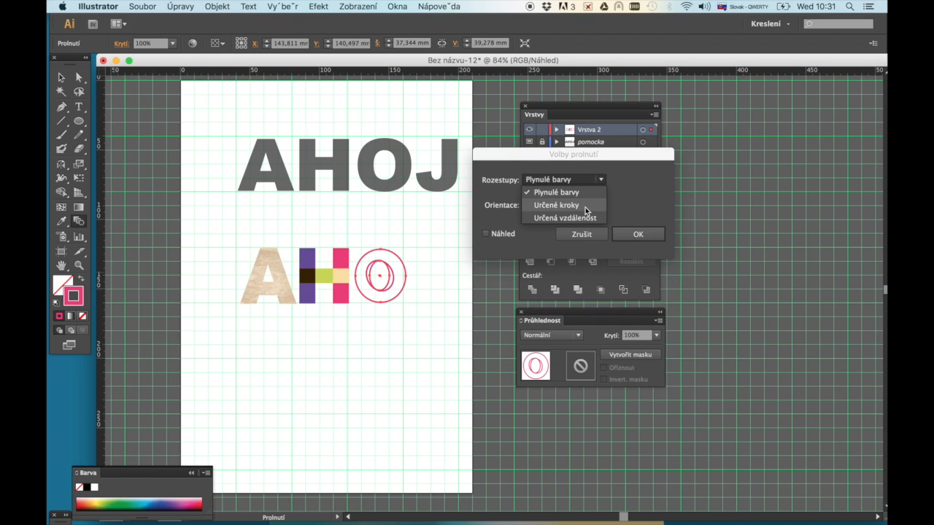
pyautogui.click(585, 207)
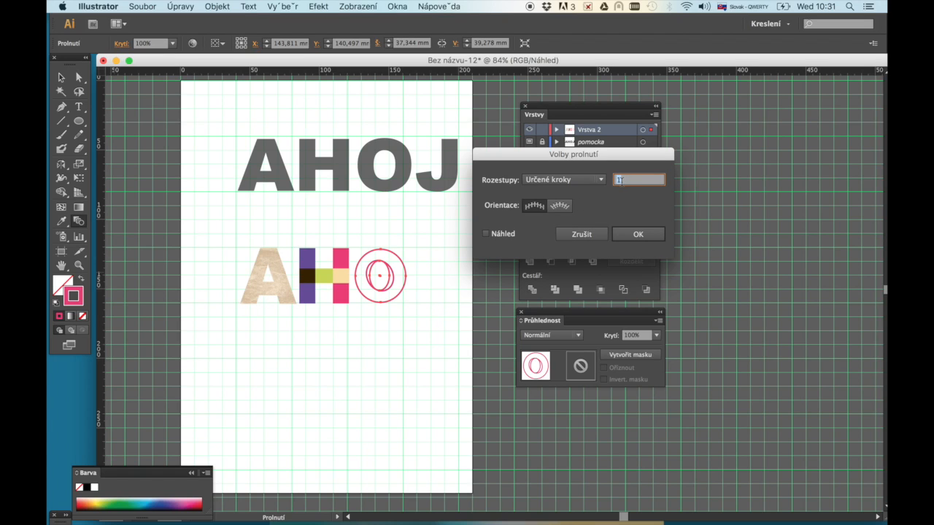
# - Turn on the blend preview, try 5 steps, and apply the blend with 9 steps
pyautogui.click(486, 233)
pyautogui.click(619, 183)
pyautogui.press('Tab')
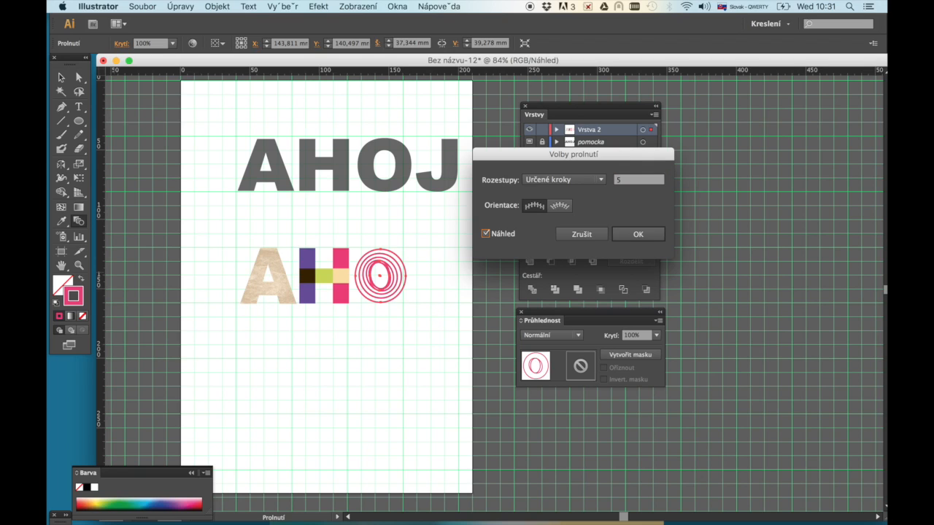
pyautogui.hotkey('shift', 'Tab')
pyautogui.write('9')
pyautogui.press('Tab')
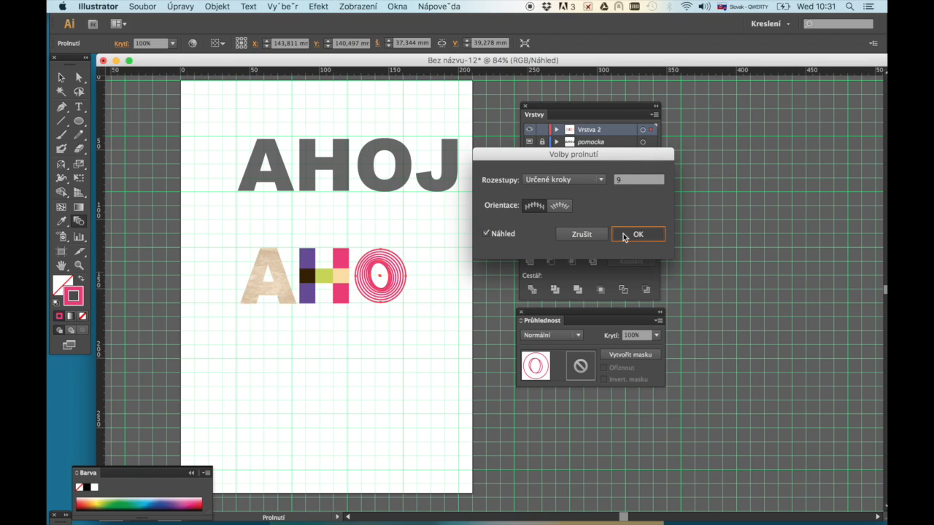
pyautogui.click(624, 233)
pyautogui.click(61, 78)
pyautogui.click(166, 98)
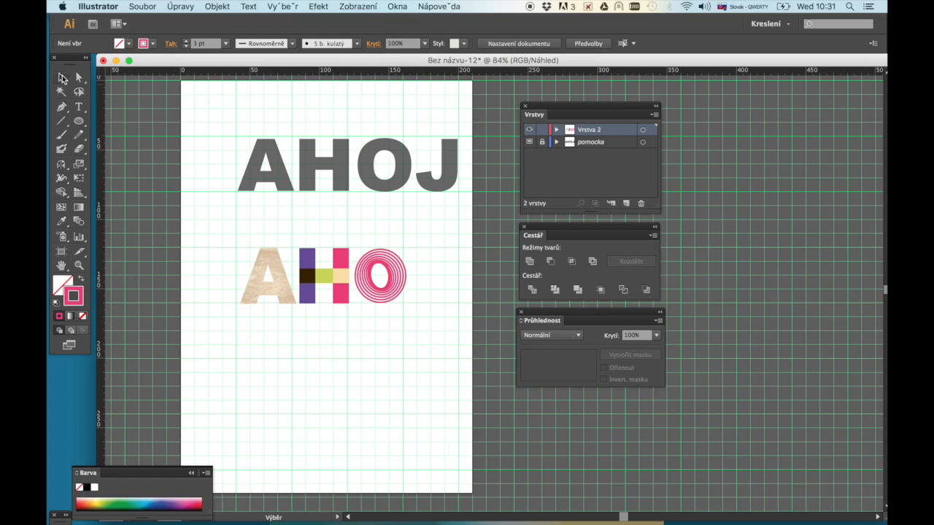
# - Recolour only the stroke of the O's outer ellipse to yellow
pyautogui.click(404, 270)
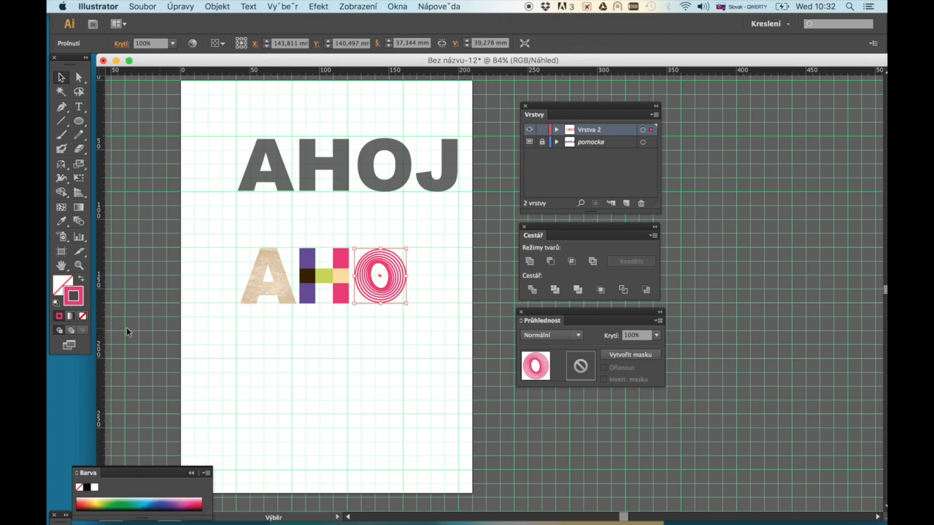
pyautogui.press('a')
pyautogui.click(401, 284)
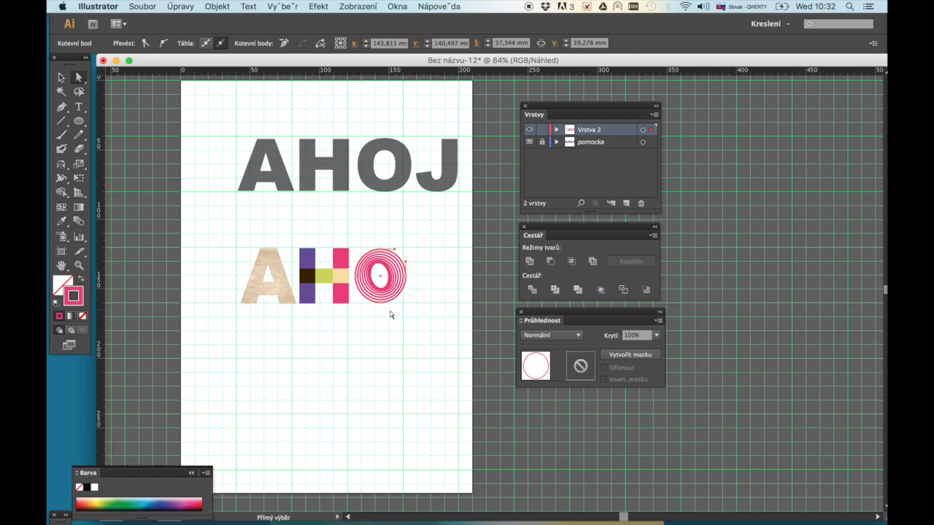
pyautogui.click(102, 500)
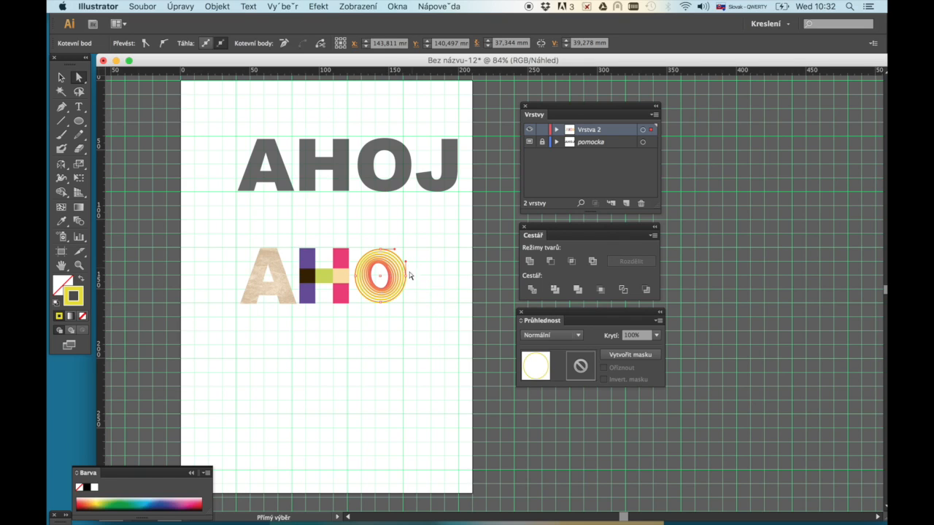
pyautogui.click(61, 77)
pyautogui.click(219, 227)
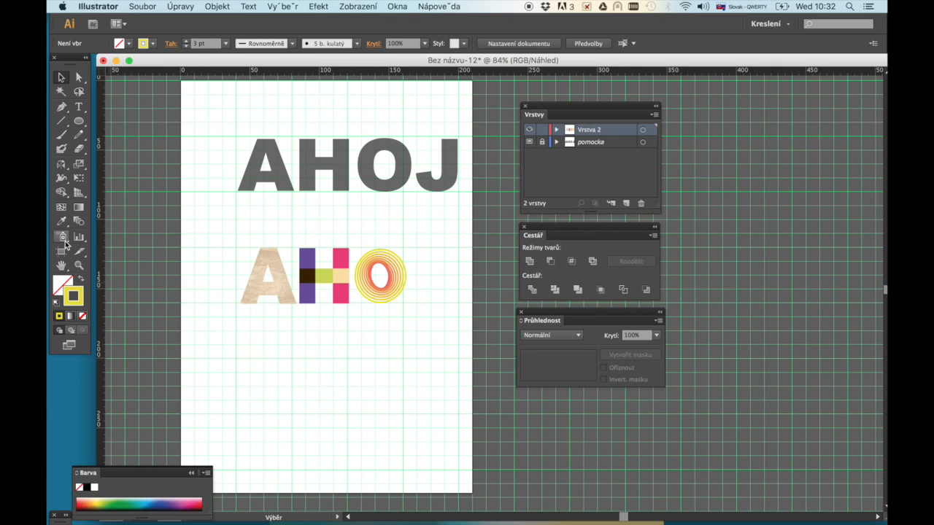
# - With the Paintbrush tool active, open the Umělecké_akvarel brush library, place it beside the Layers panel and make it taller
pyautogui.click(66, 136)
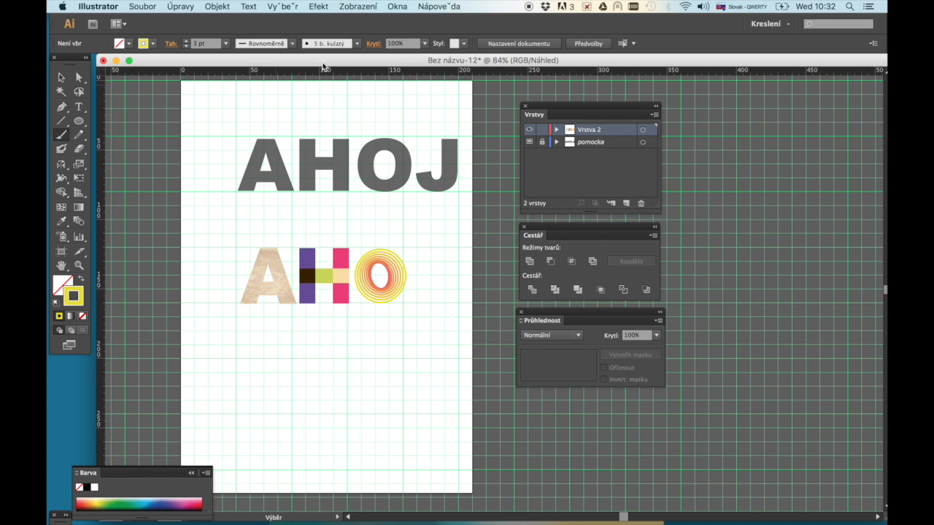
pyautogui.click(357, 43)
pyautogui.moveTo(354, 93)
pyautogui.mouseDown()
pyautogui.moveTo(354, 103)
pyautogui.moveTo(355, 90)
pyautogui.mouseUp()
pyautogui.click(249, 136)
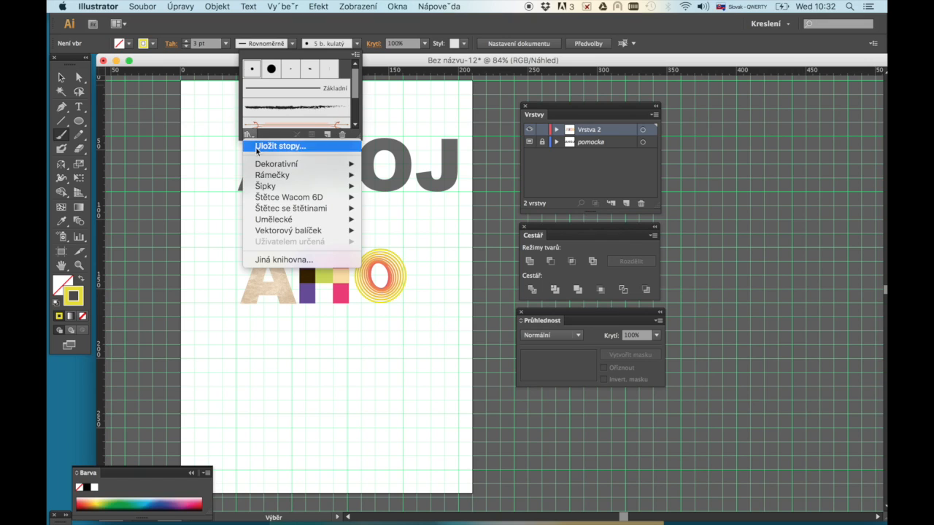
pyautogui.moveTo(285, 221)
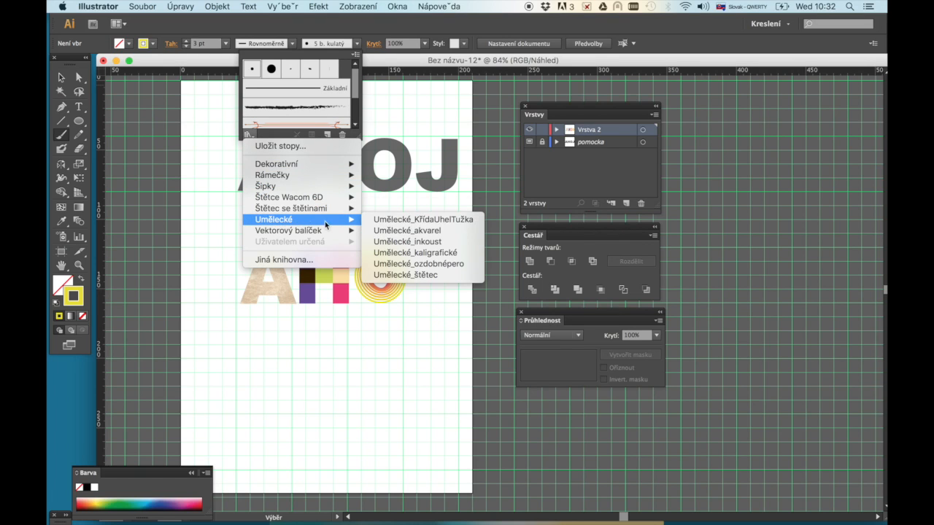
pyautogui.click(394, 232)
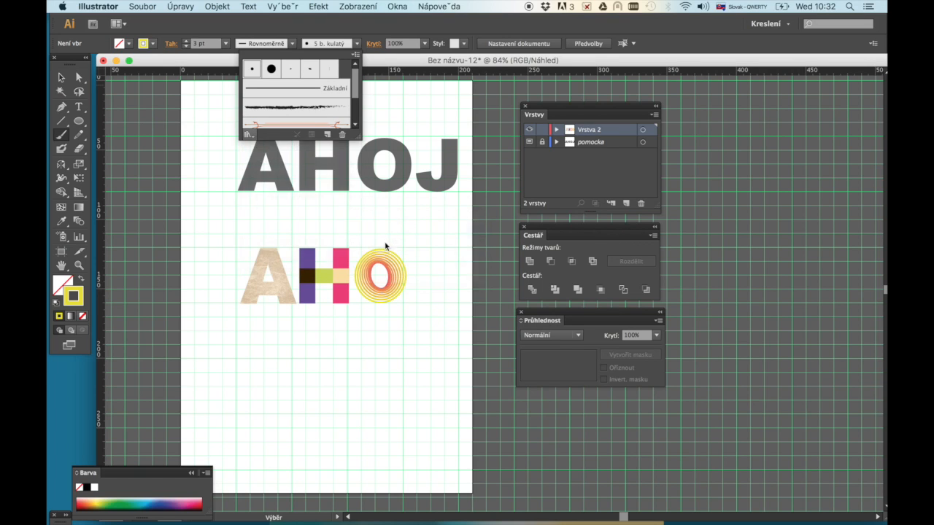
pyautogui.moveTo(401, 57)
pyautogui.mouseDown()
pyautogui.moveTo(503, 110)
pyautogui.moveTo(733, 106)
pyautogui.mouseUp()
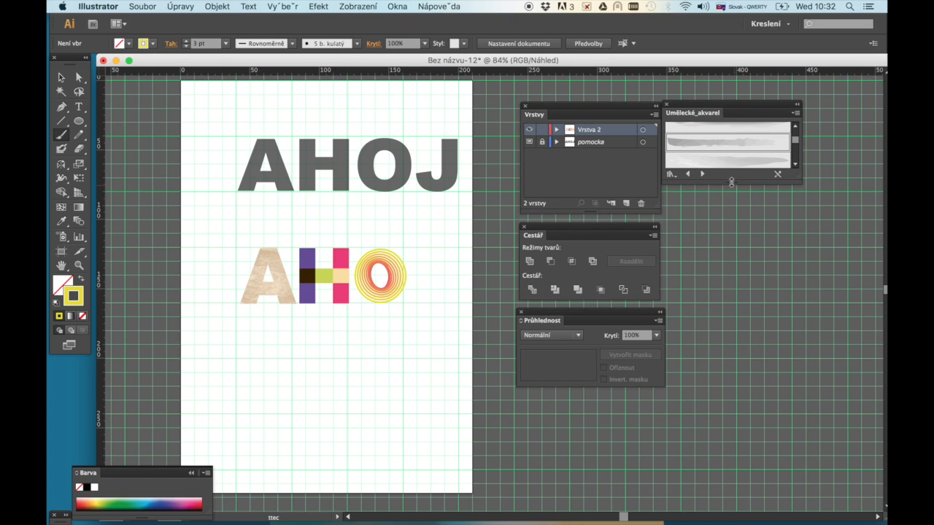
pyautogui.moveTo(731, 182); pyautogui.dragTo(731, 306)
# - Make the watercolour brush library taller, choose a watercolour brush, and set its stroke to light blue, 4 pt and 40% opacity
pyautogui.click(718, 185)
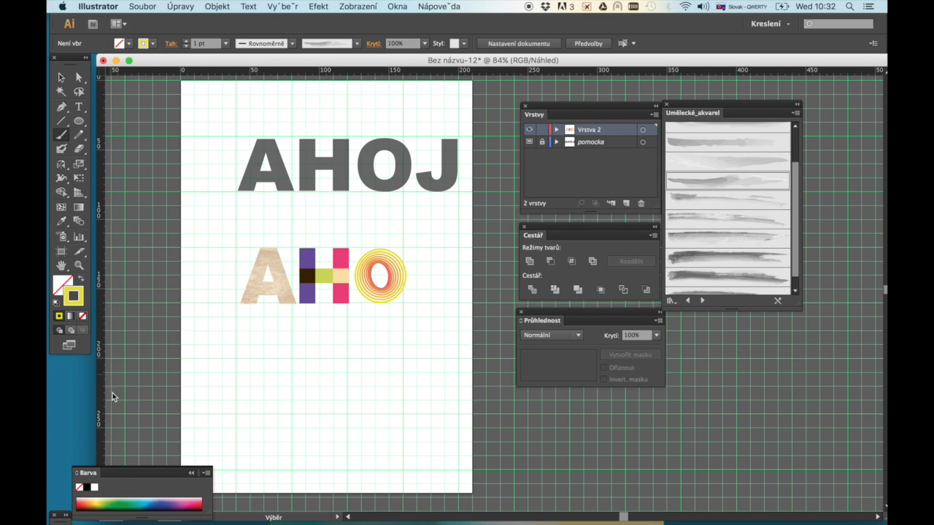
pyautogui.click(144, 506)
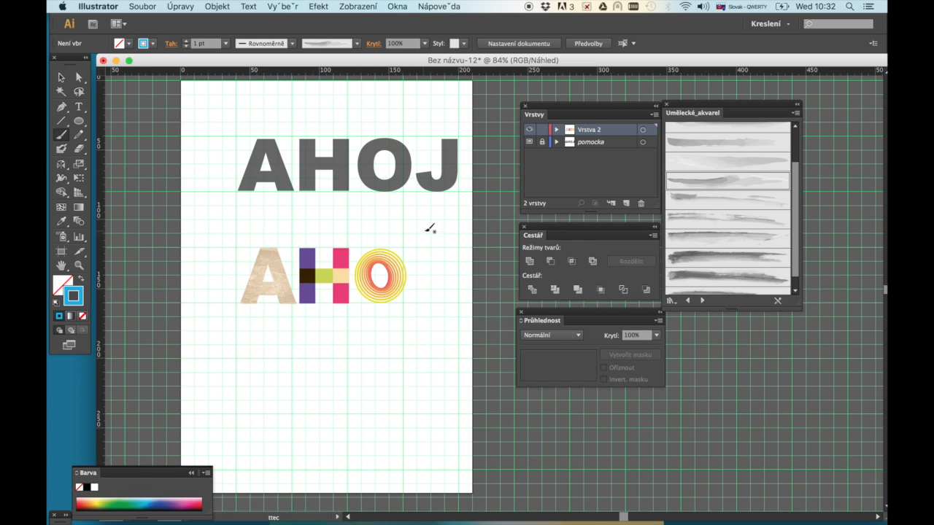
pyautogui.click(225, 43)
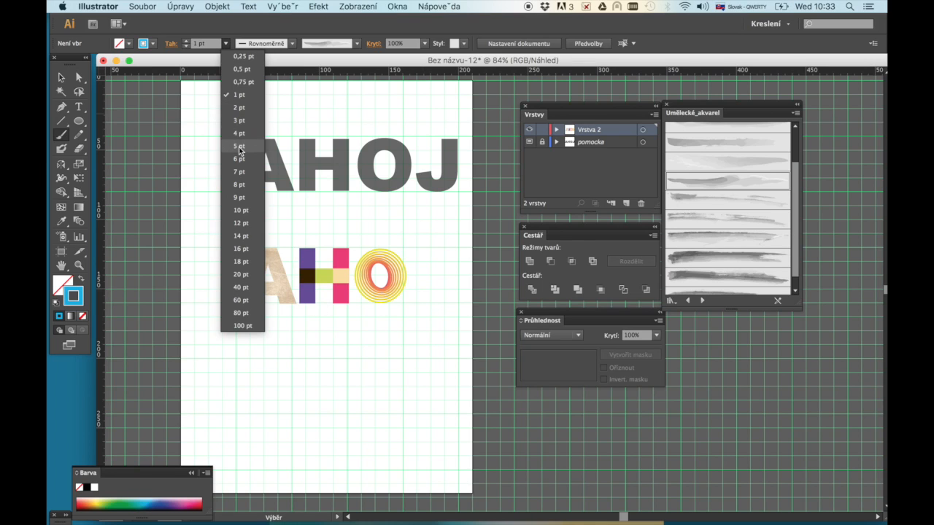
pyautogui.click(244, 135)
pyautogui.click(424, 43)
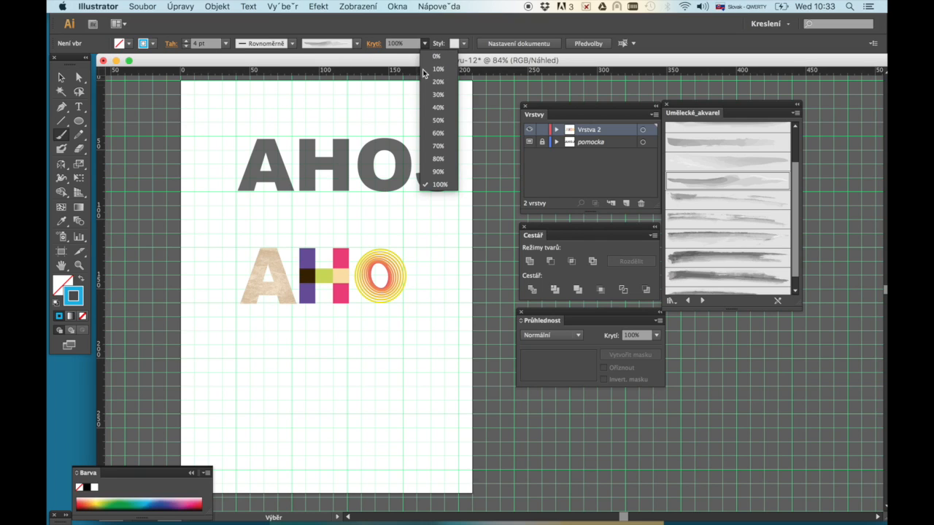
pyautogui.click(437, 108)
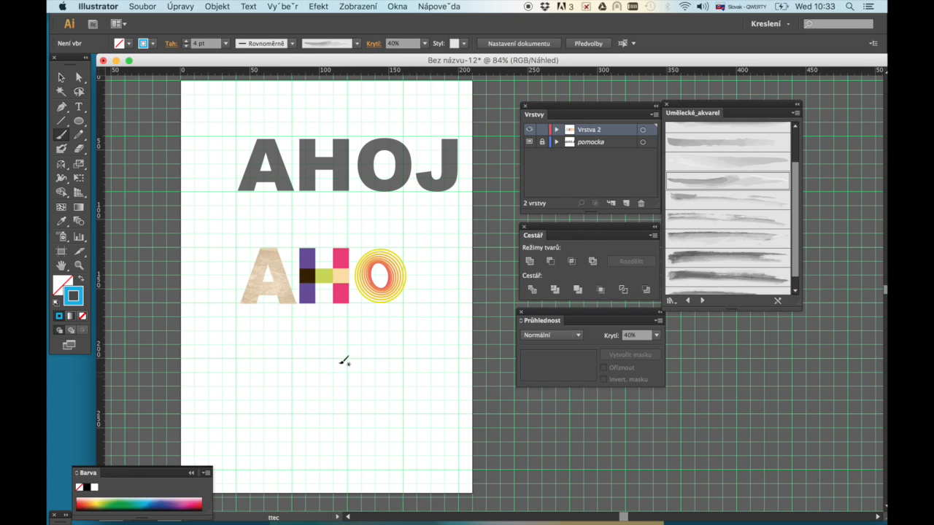
# - Paint overlapping watercolour strokes into a patch below the coloured letters, and move the whole patch slightly up and to the right
pyautogui.moveTo(319, 411); pyautogui.dragTo(321, 408)
pyautogui.moveTo(319, 359)
pyautogui.mouseDown()
pyautogui.moveTo(336, 426)
pyautogui.moveTo(330, 447)
pyautogui.moveTo(321, 419)
pyautogui.moveTo(336, 425)
pyautogui.moveTo(331, 445)
pyautogui.moveTo(347, 386)
pyautogui.moveTo(340, 423)
pyautogui.moveTo(367, 410)
pyautogui.moveTo(334, 449)
pyautogui.mouseUp()
pyautogui.click(61, 78)
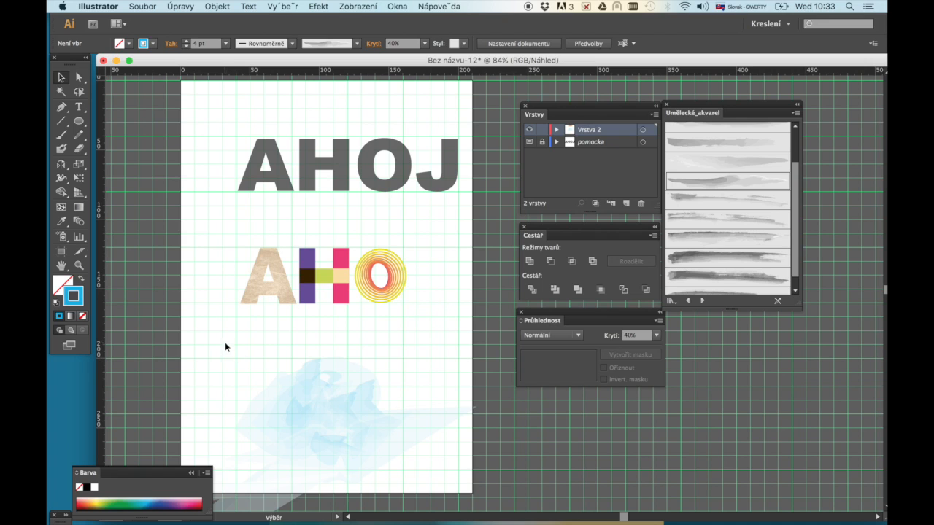
pyautogui.moveTo(226, 346); pyautogui.dragTo(402, 444)
pyautogui.scroll(-2, 402, 438)
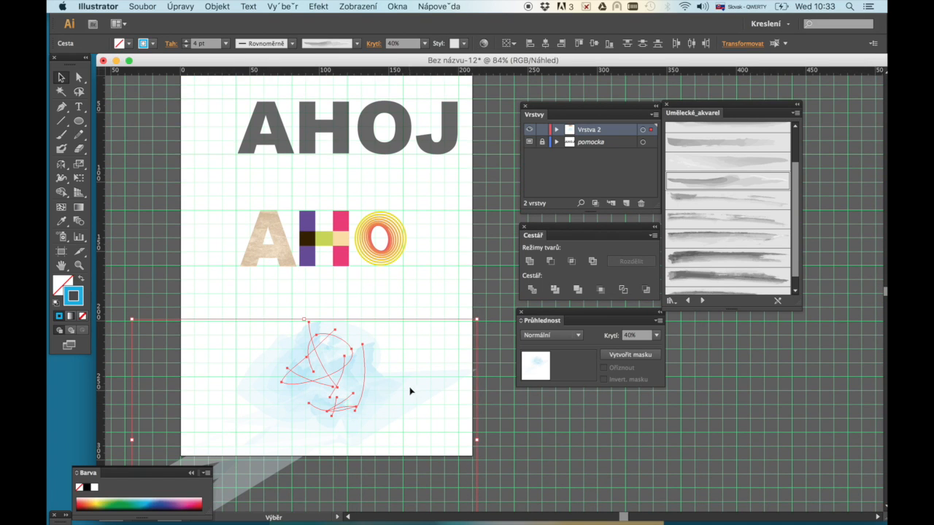
pyautogui.moveTo(413, 386); pyautogui.dragTo(449, 355)
pyautogui.click(111, 116)
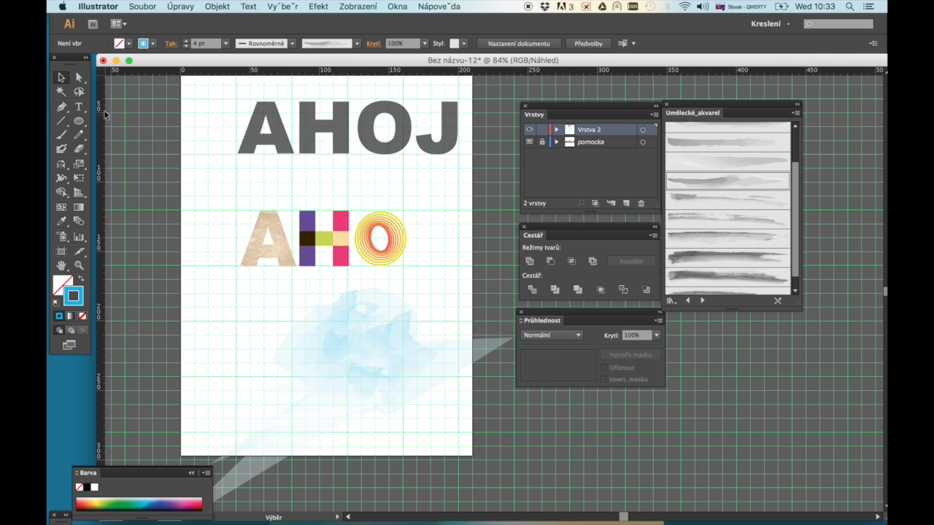
# - Trace the template's J with the Pen tool as a closed outline of straight segments, with one point at each bend's lowest spot
pyautogui.click(62, 108)
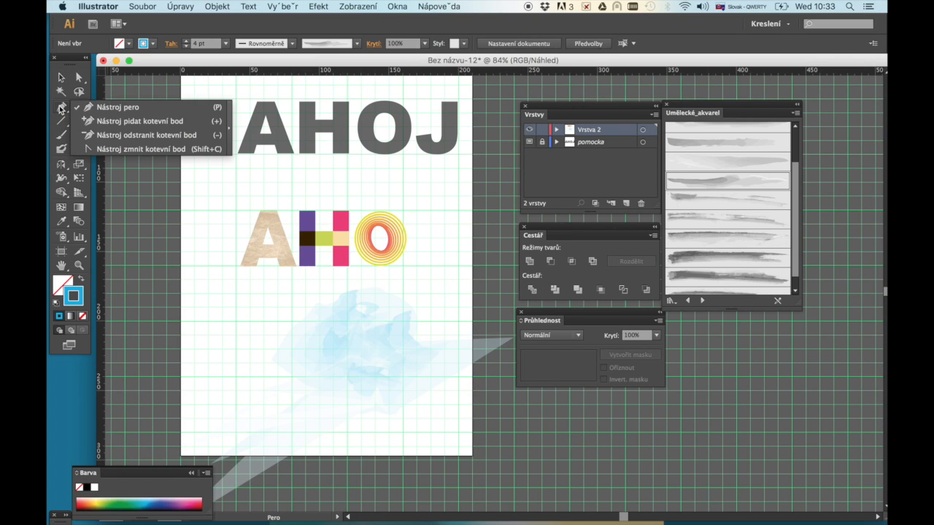
pyautogui.click(459, 102)
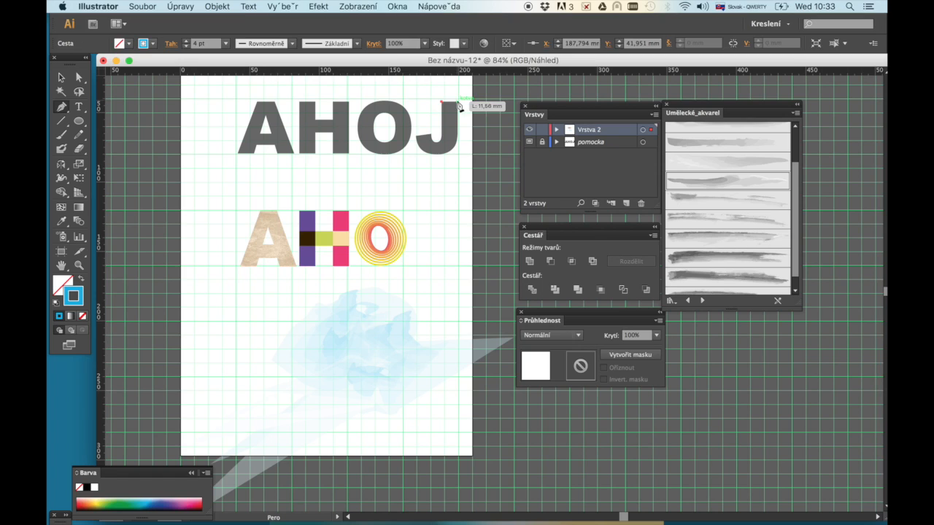
pyautogui.click(456, 102)
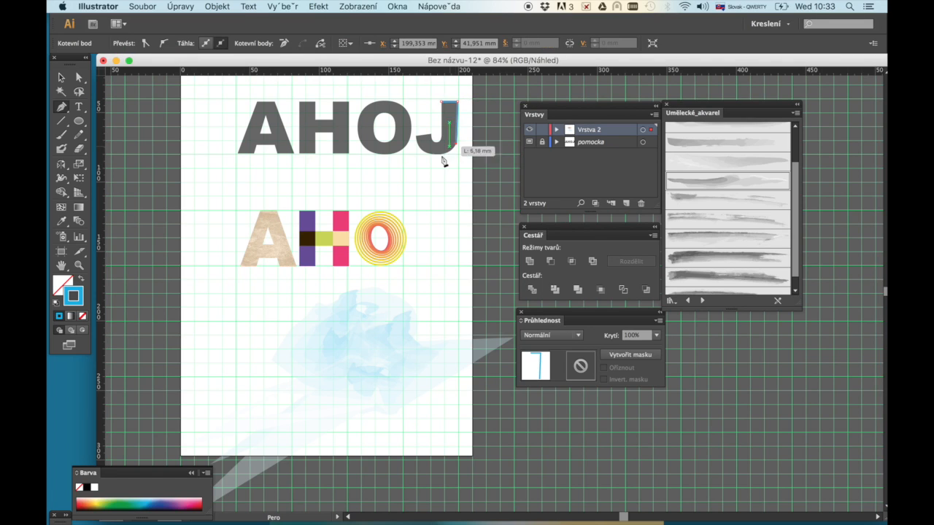
pyautogui.moveTo(440, 157); pyautogui.dragTo(418, 141)
pyautogui.click(416, 136)
pyautogui.click(432, 135)
pyautogui.click(438, 143)
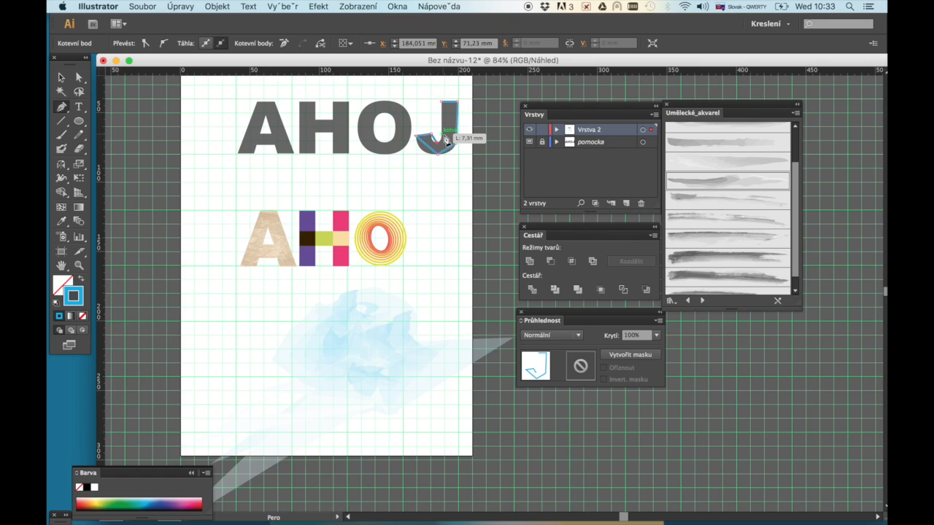
pyautogui.click(442, 135)
pyautogui.click(441, 102)
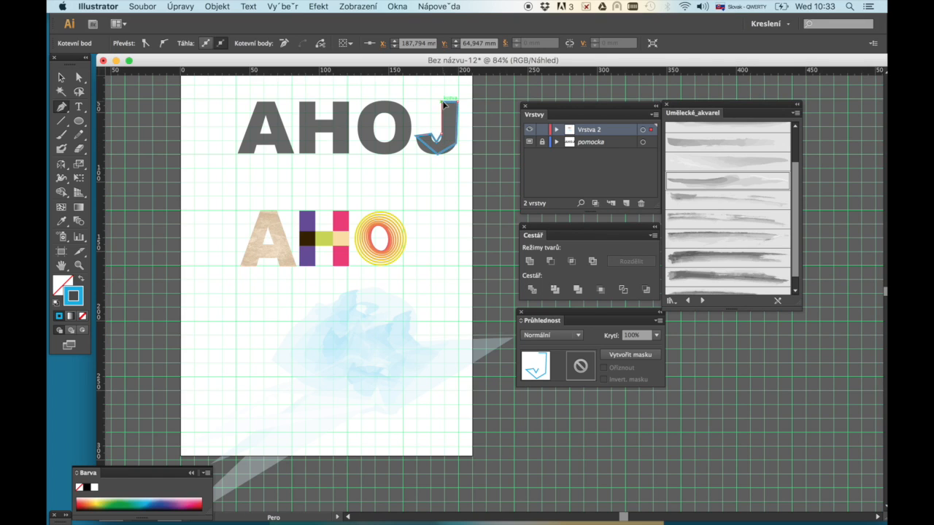
# - Reduce the stroke weight of the traced J outline to 1 pt
pyautogui.click(79, 266)
pyautogui.moveTo(411, 94); pyautogui.dragTo(476, 188)
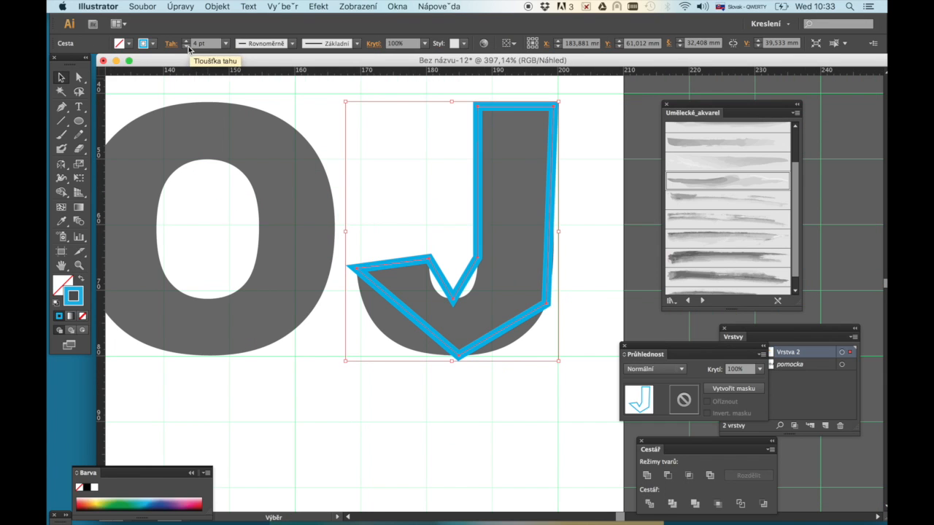
pyautogui.click(188, 46)
pyautogui.click(187, 46)
pyautogui.click(187, 47)
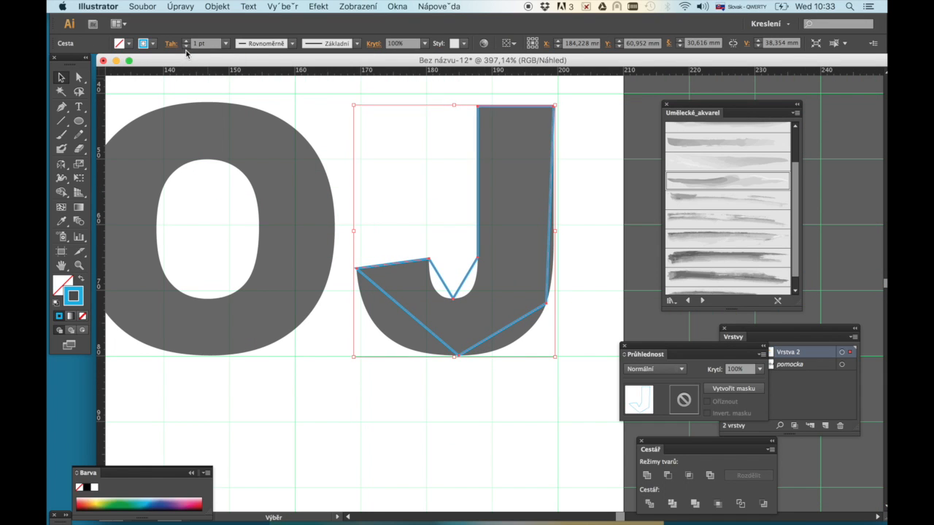
# - Convert the lowest anchor of the J's inner bend to smooth and stretch its handles to match the template's curve
pyautogui.press('a')
pyautogui.click(453, 299)
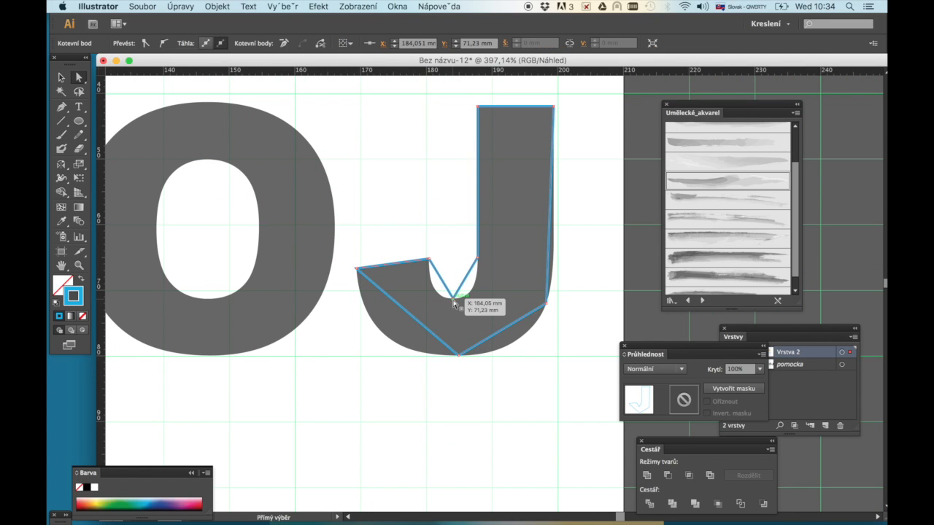
pyautogui.click(163, 43)
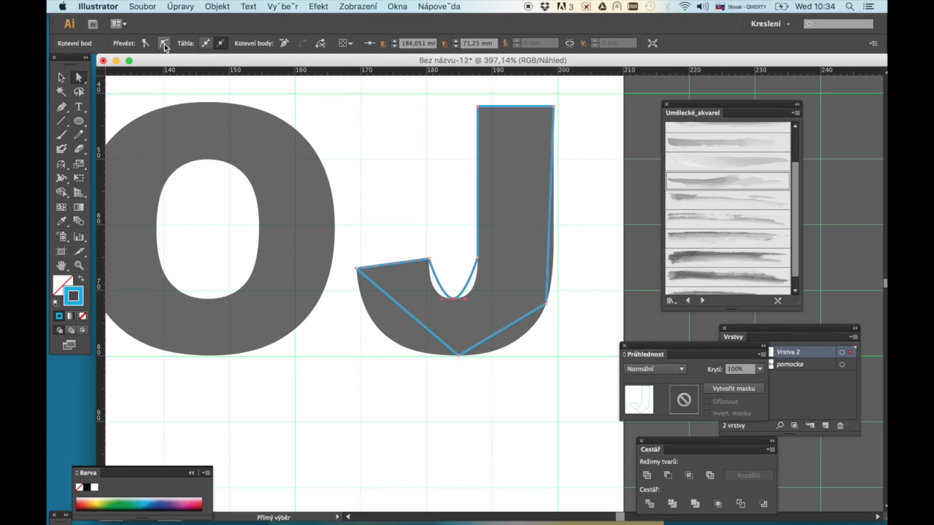
pyautogui.moveTo(442, 299); pyautogui.dragTo(479, 299)
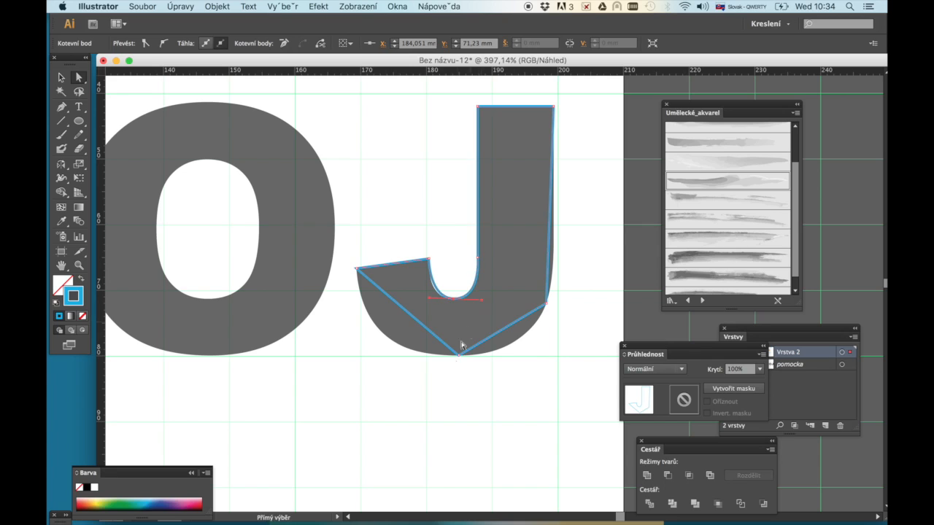
# - Smooth the J's outer bottom bend and pull its handles until the outline follows the template's curve
pyautogui.click(459, 355)
pyautogui.click(162, 43)
pyautogui.moveTo(422, 356); pyautogui.dragTo(357, 367)
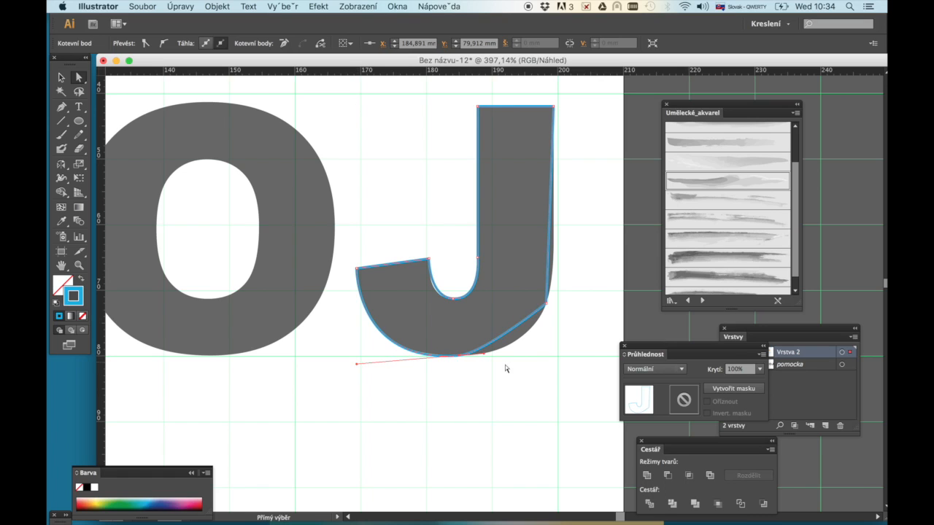
pyautogui.moveTo(486, 356); pyautogui.dragTo(530, 355)
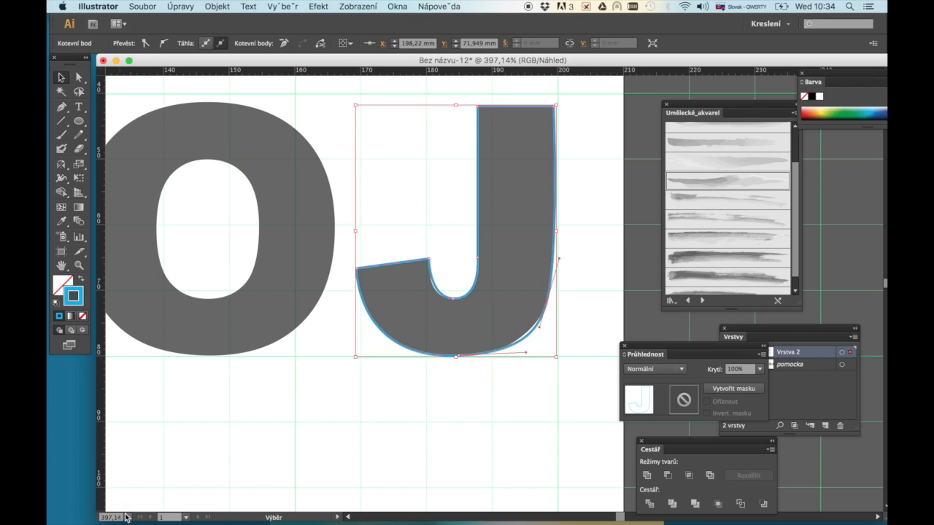
# - Move the finished J outline from the template onto the blue watercolour patch
pyautogui.click(128, 517)
pyautogui.click(140, 514)
pyautogui.click(603, 208)
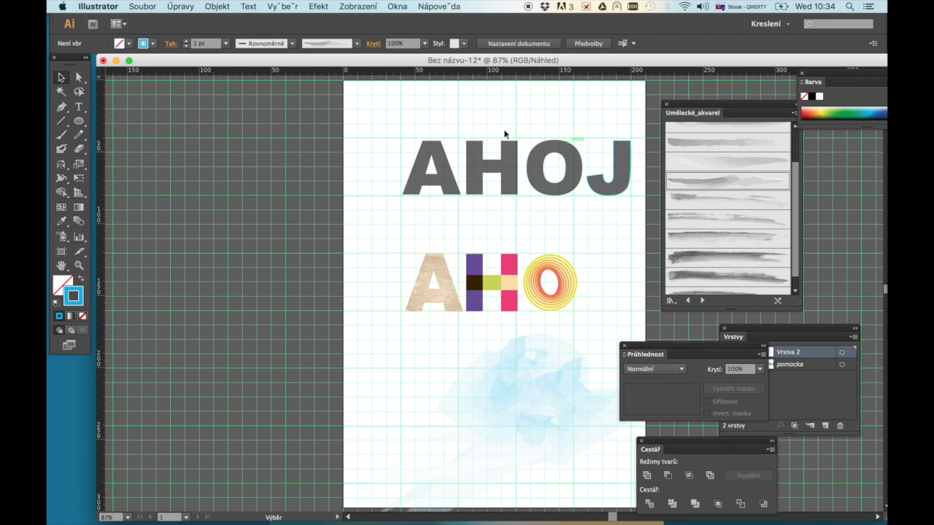
pyautogui.moveTo(628, 189); pyautogui.dragTo(558, 430)
# - Clip the watercolour strokes to the J outline with a clipping mask
pyautogui.moveTo(424, 344); pyautogui.dragTo(617, 499)
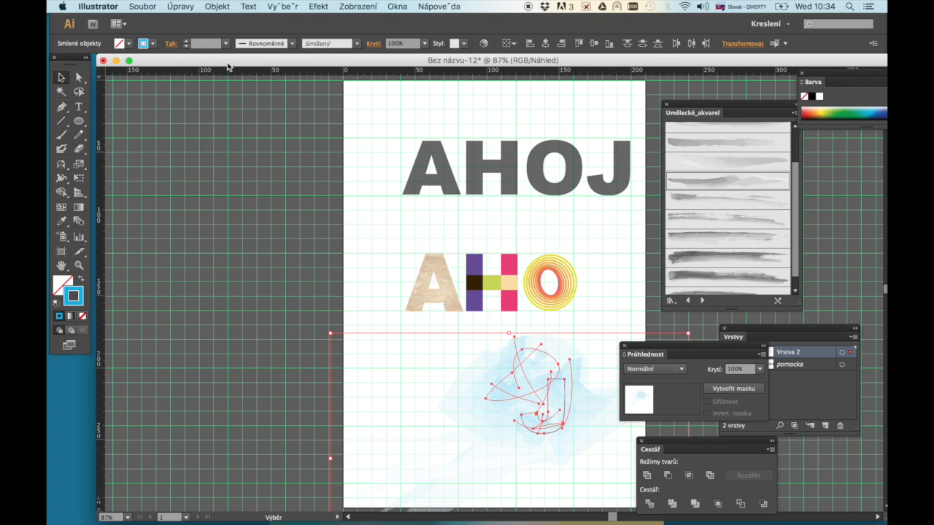
pyautogui.click(227, 9)
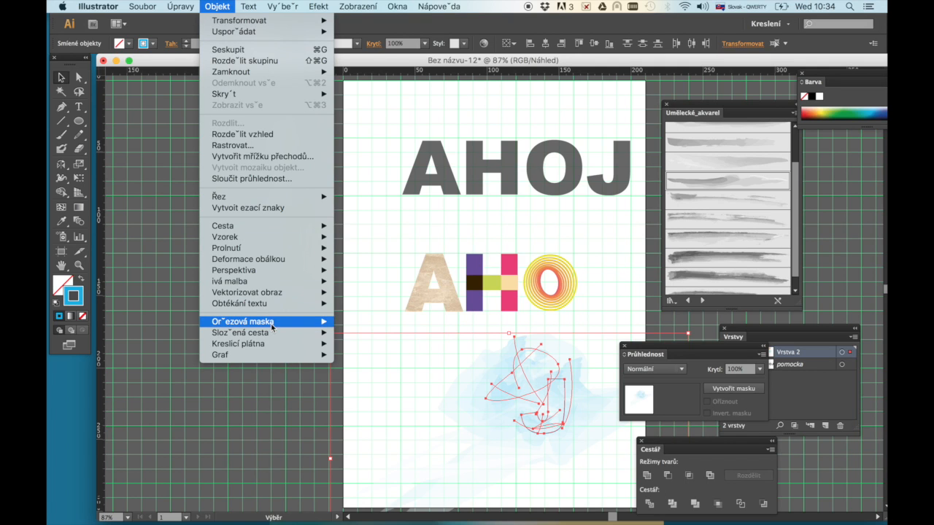
pyautogui.moveTo(276, 323)
pyautogui.click(365, 323)
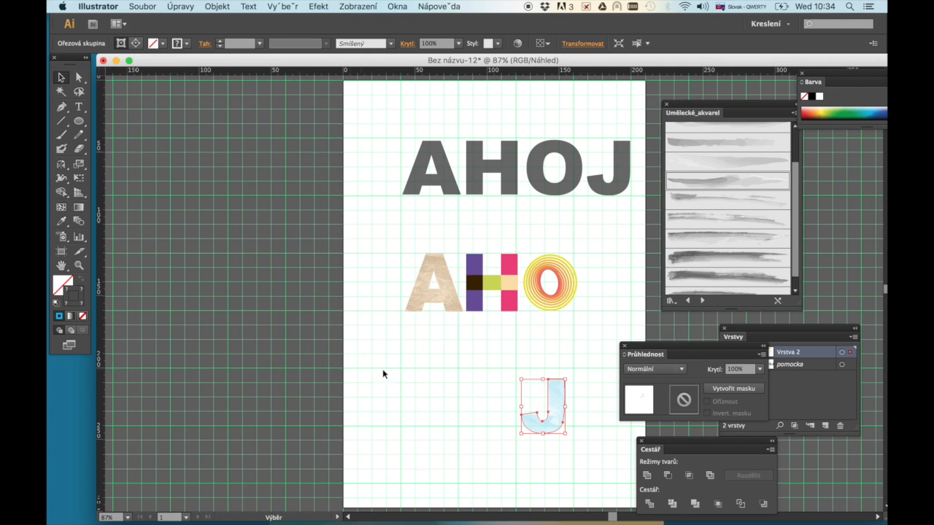
# - Move the watercolour J into line after the O to complete the coloured word, and deselect it
pyautogui.click(484, 376)
pyautogui.moveTo(557, 412); pyautogui.dragTo(617, 288)
pyautogui.moveTo(567, 349); pyautogui.dragTo(566, 349)
pyautogui.click(548, 379)
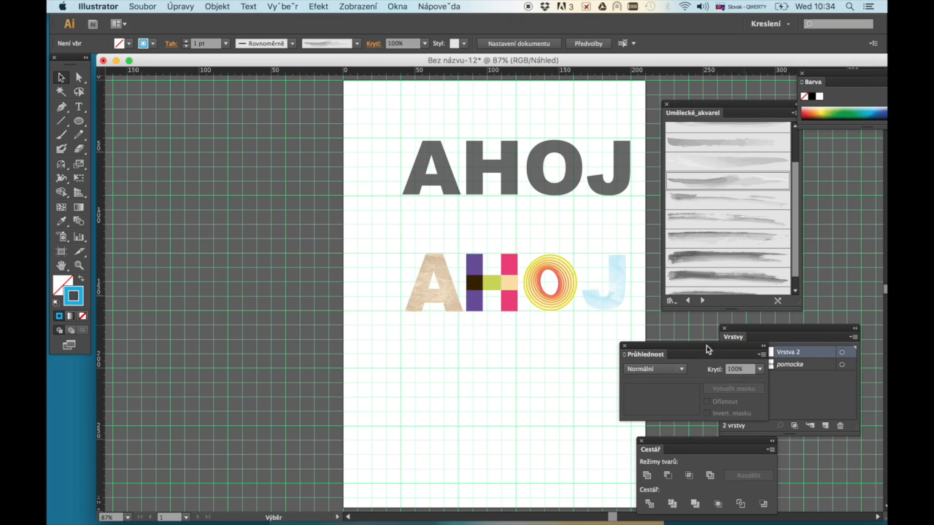
# - Move the Transparency panel off the Layers panel, and hide the pomocka template layer and the document grid
pyautogui.moveTo(706, 350); pyautogui.dragTo(814, 190)
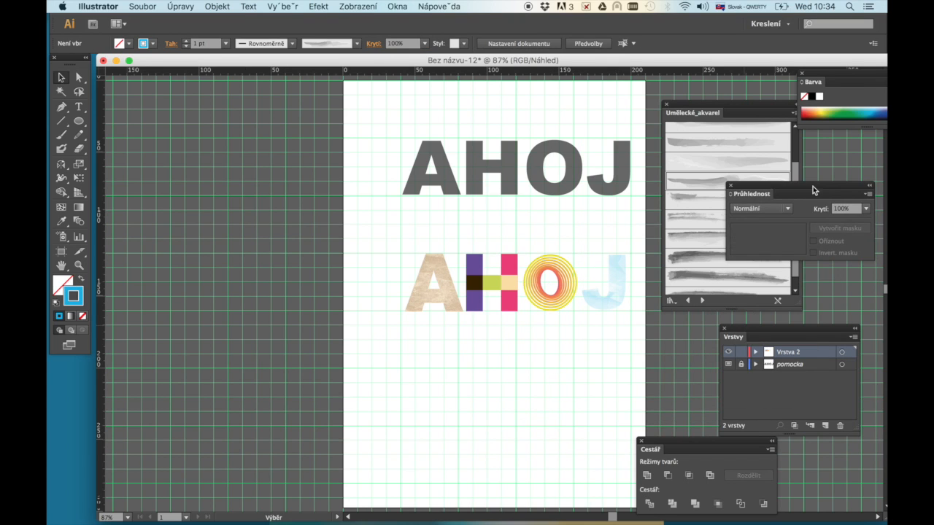
pyautogui.click(728, 365)
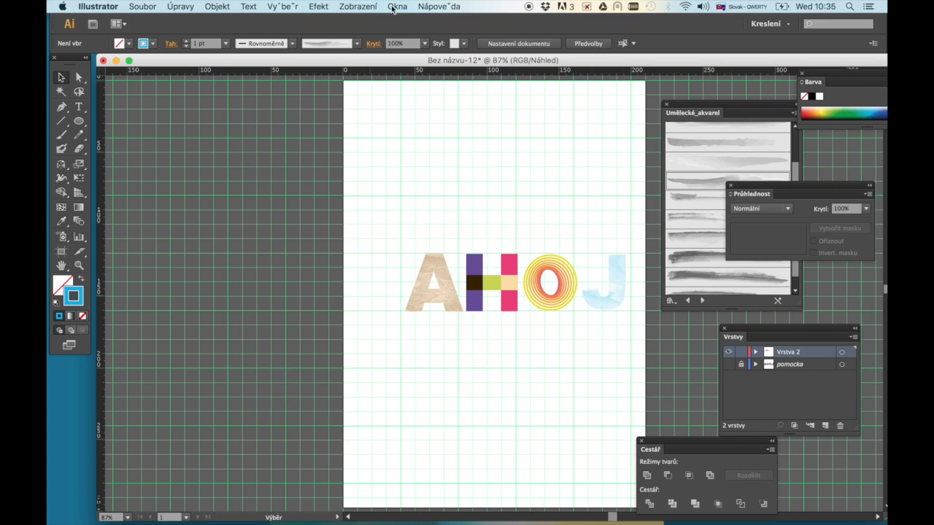
pyautogui.click(363, 10)
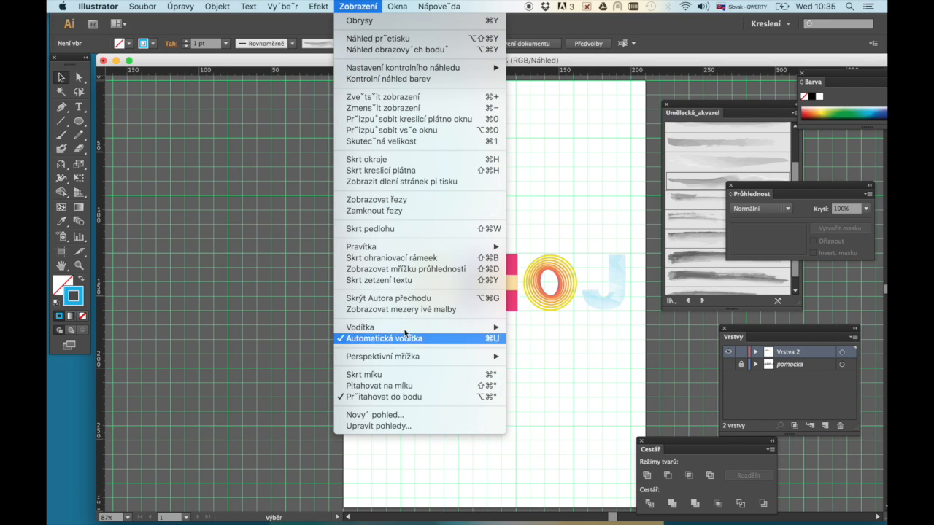
pyautogui.click(421, 375)
# - Rearrange the letters into two centred rows near the top of the page, with AH above OJ
pyautogui.moveTo(387, 216); pyautogui.dragTo(552, 199)
pyautogui.moveTo(488, 235); pyautogui.dragTo(540, 255)
pyautogui.click(528, 373)
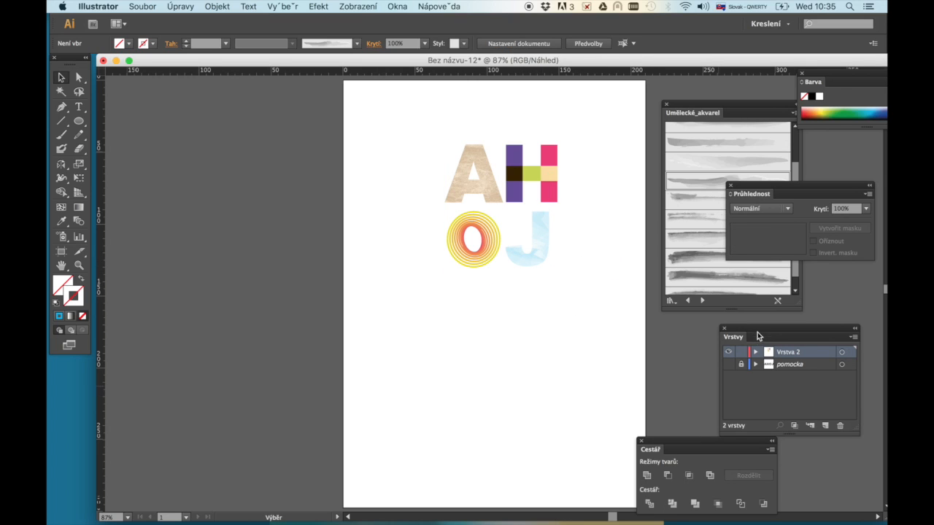
# - Add a new layer and place it between Vrstva 2 and the pomocka layer
pyautogui.moveTo(754, 333); pyautogui.dragTo(670, 299)
pyautogui.click(741, 392)
pyautogui.moveTo(728, 333); pyautogui.dragTo(708, 331)
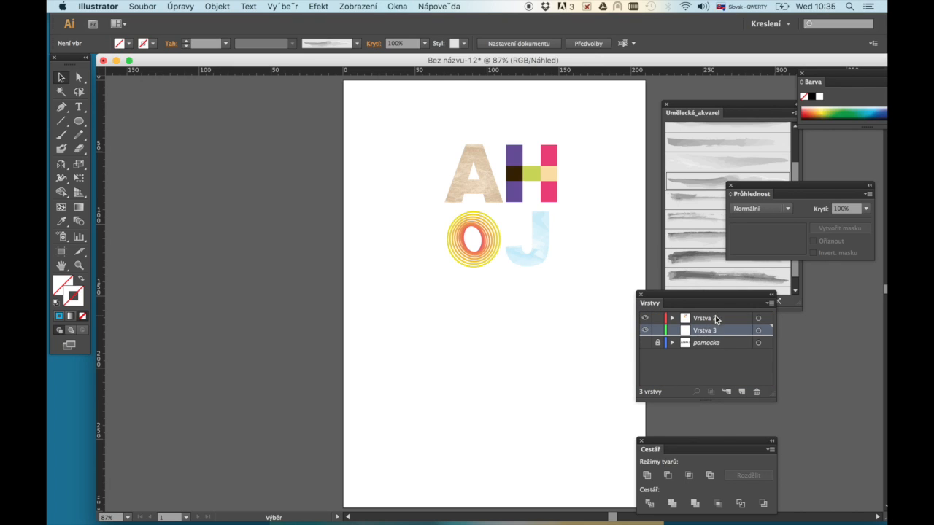
# - Draw a rectangle about 112 × 125 mm behind all four letters on the new layer and fill it with dark blue
pyautogui.moveTo(81, 124); pyautogui.dragTo(149, 121)
pyautogui.moveTo(420, 122); pyautogui.dragTo(581, 303)
pyautogui.click(59, 316)
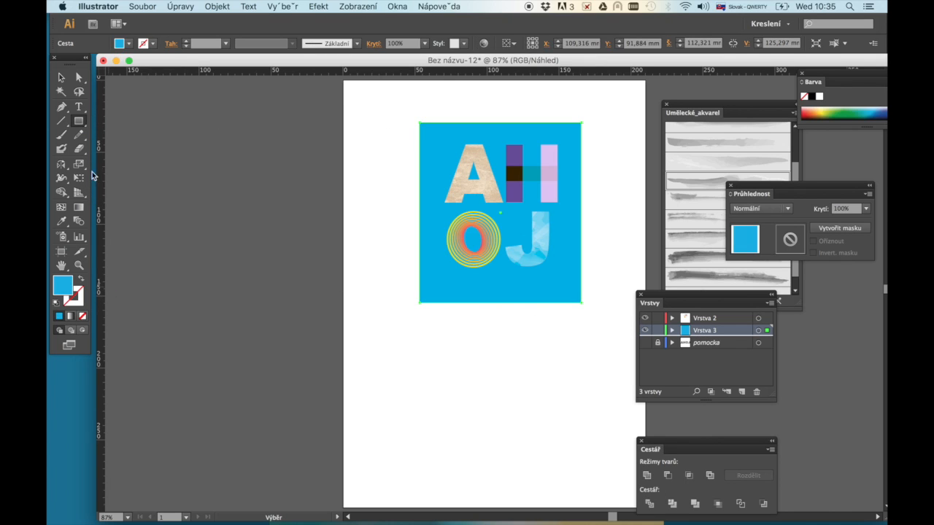
pyautogui.click(129, 44)
pyautogui.click(149, 72)
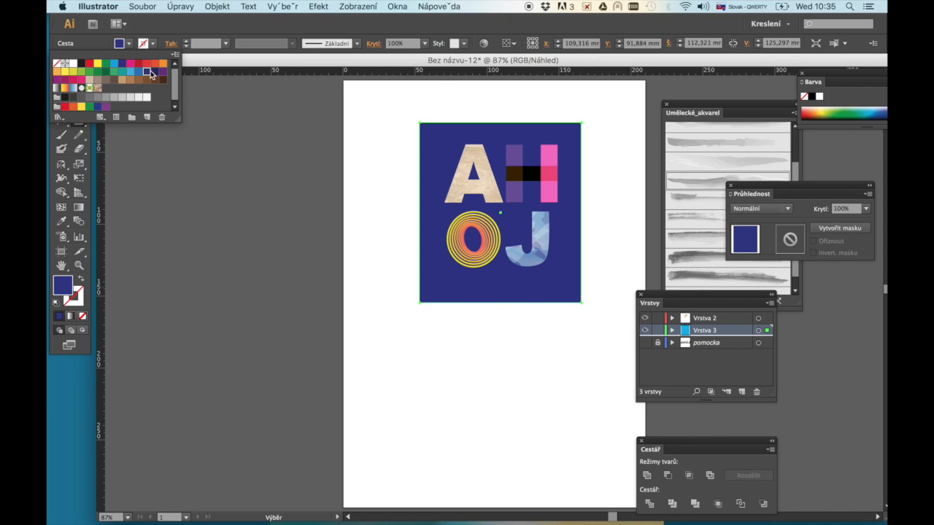
pyautogui.click(189, 26)
pyautogui.moveTo(241, 59); pyautogui.dragTo(219, 61)
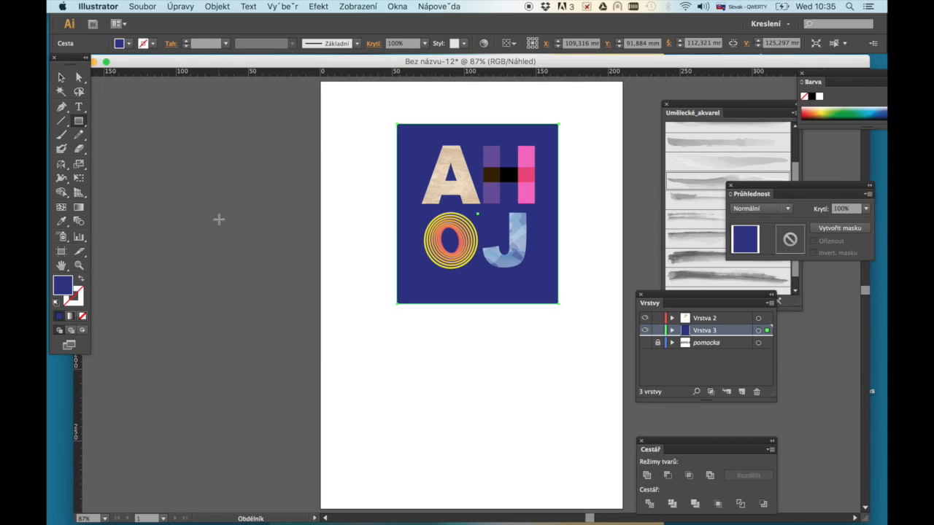